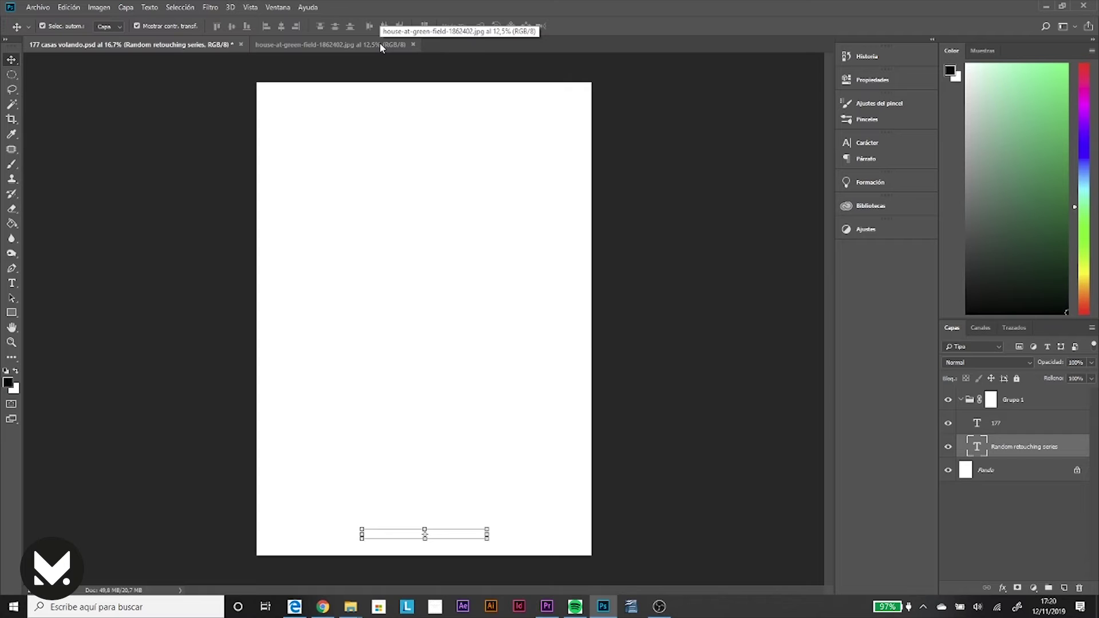
Step: Paste the house-in-a-field photo into the poster as a new layer, enlarged to about 115%
click(380, 44)
key(ctrl+a)
click(135, 46)
key(ctrl+v)
scroll(354, 219, down, 2)
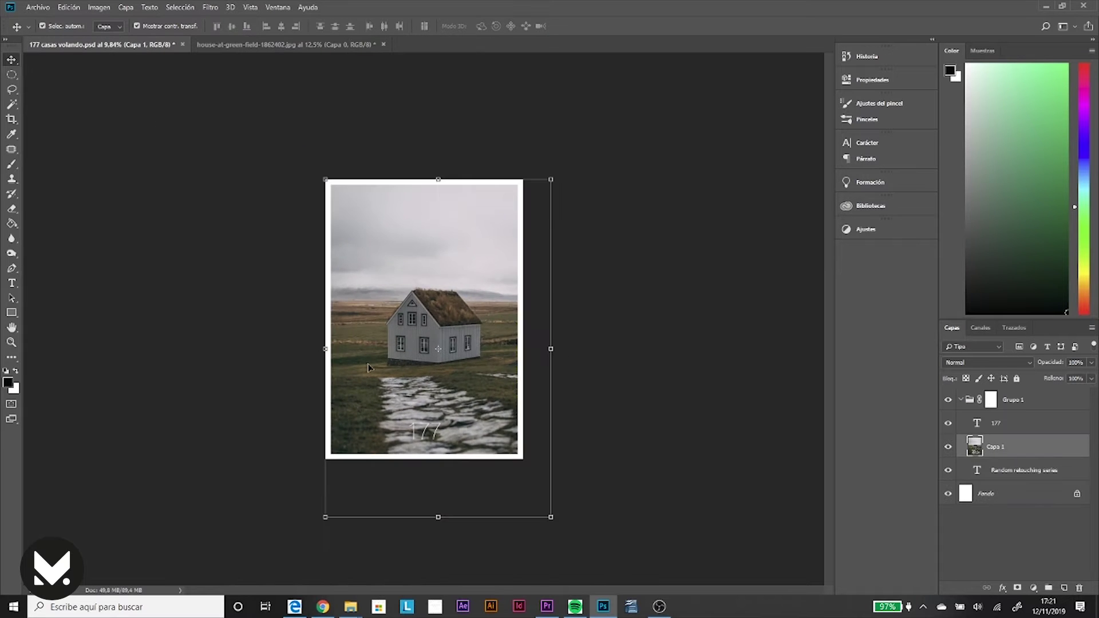
drag(325, 519, 311, 535)
mouse_move(363, 383)
mouse_down()
mouse_move(355, 409)
mouse_move(376, 392)
mouse_up()
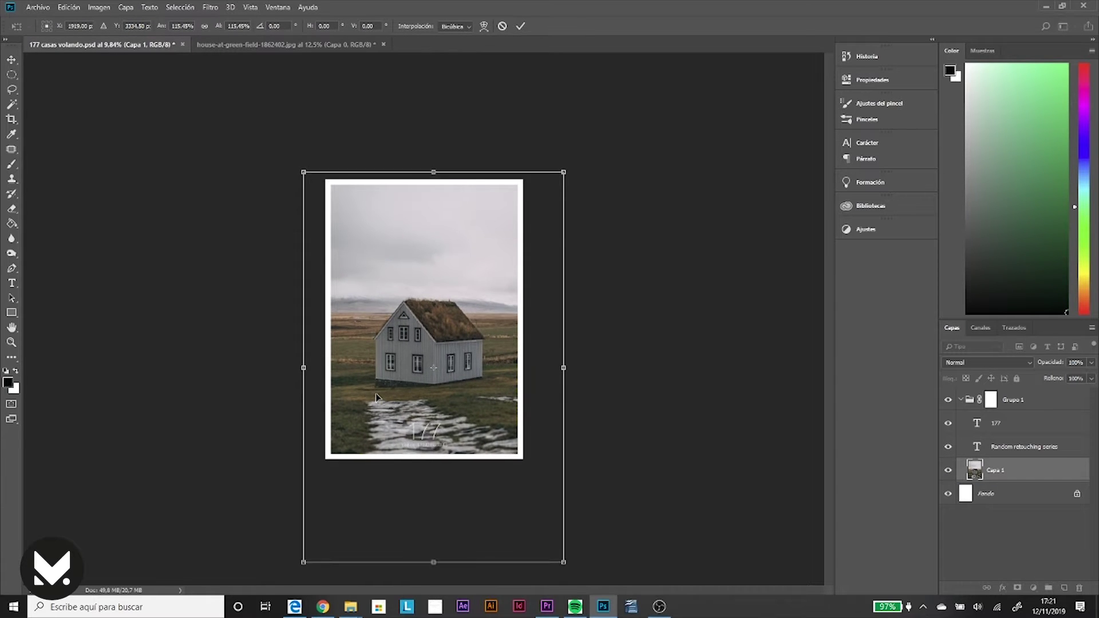
key(Return)
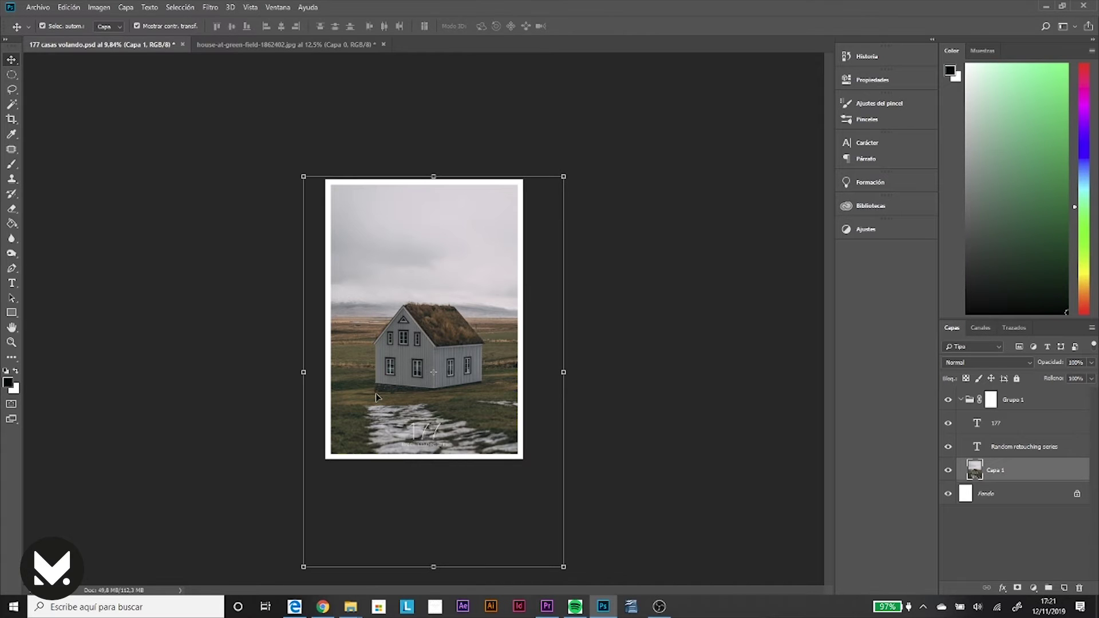
Step: Place Pen anchor points from the stone base corner up the wall to the roof eave
key(p)
alt+scroll(420, 366, up, 10)
scroll(515, 372, up, 2)
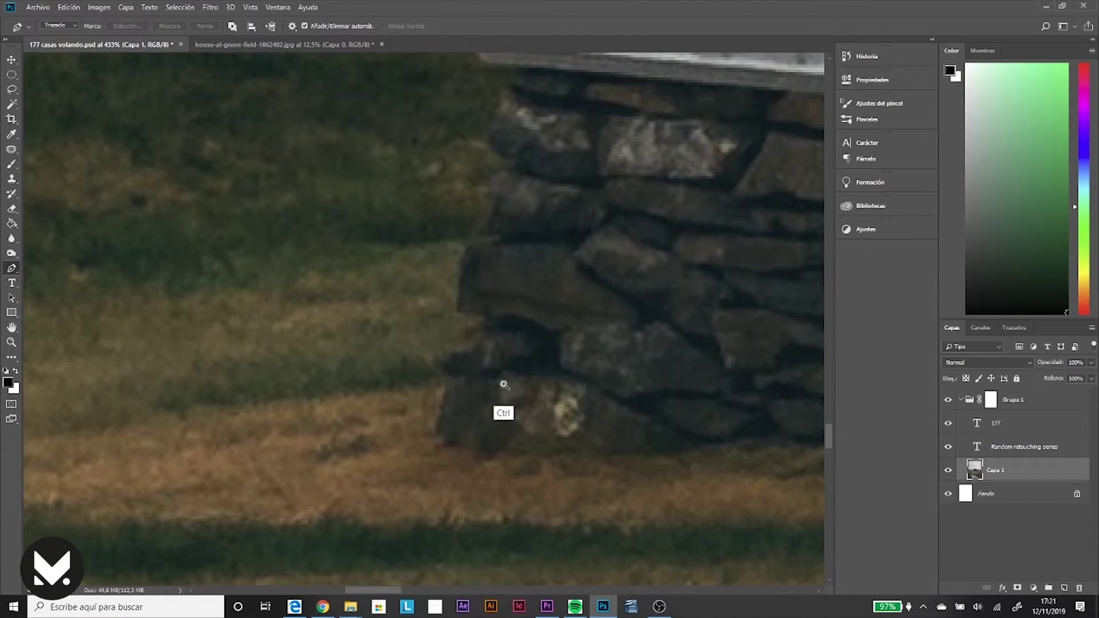
click(486, 190)
click(500, 159)
click(488, 127)
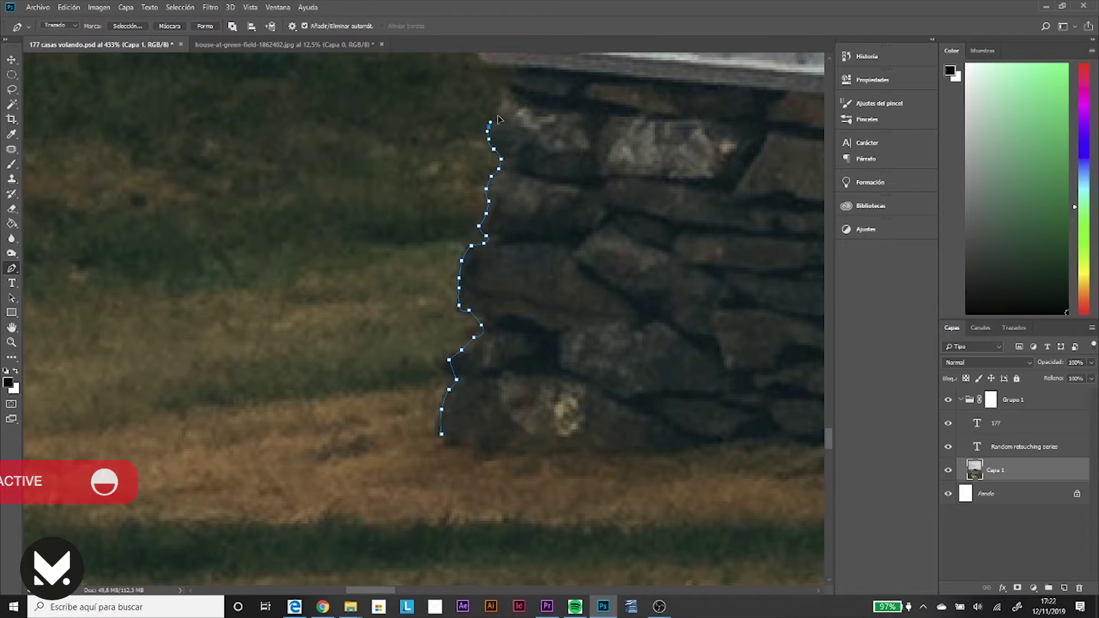
scroll(487, 127, up, 5)
click(498, 328)
click(495, 298)
scroll(475, 247, up, 5)
scroll(481, 206, up, 5)
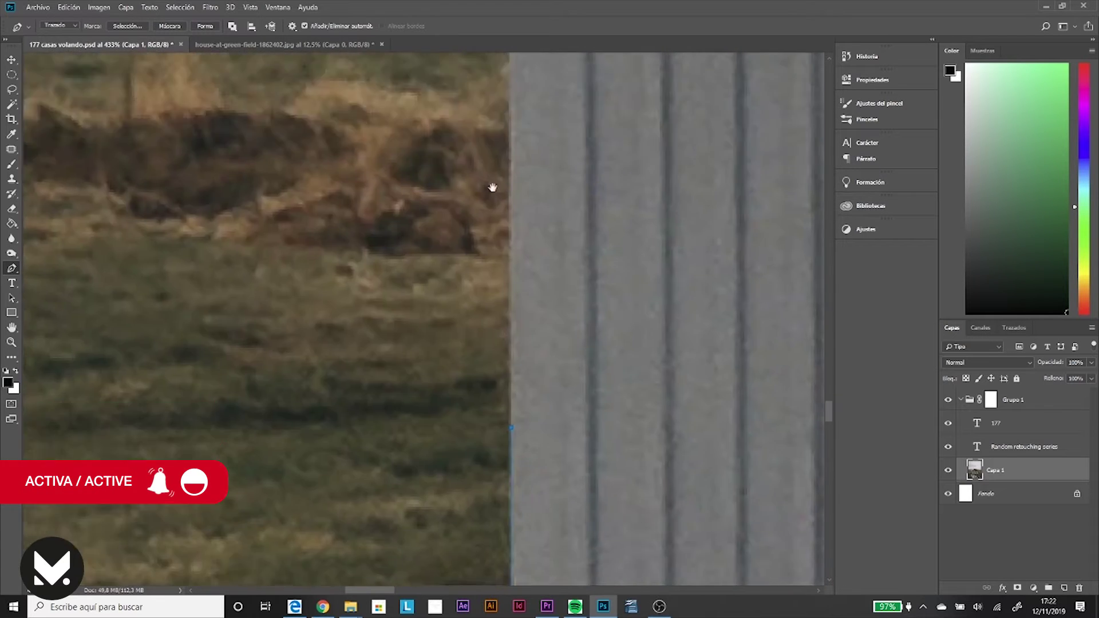
scroll(490, 187, up, 5)
scroll(520, 91, up, 5)
scroll(521, 146, up, 5)
click(543, 216)
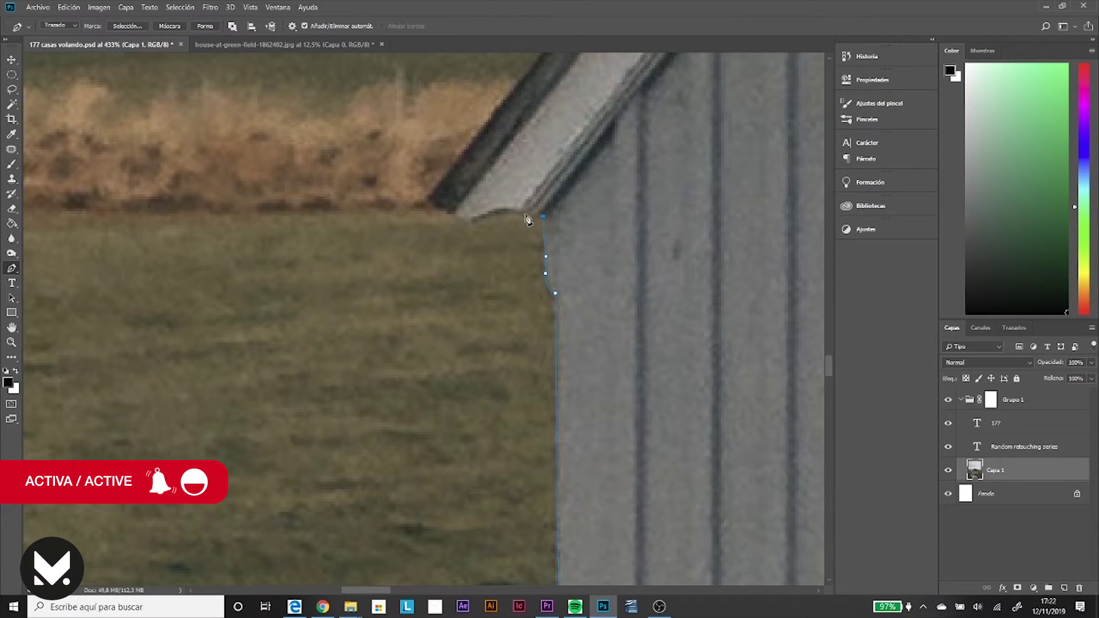
click(473, 222)
right_click(456, 218)
key(Escape)
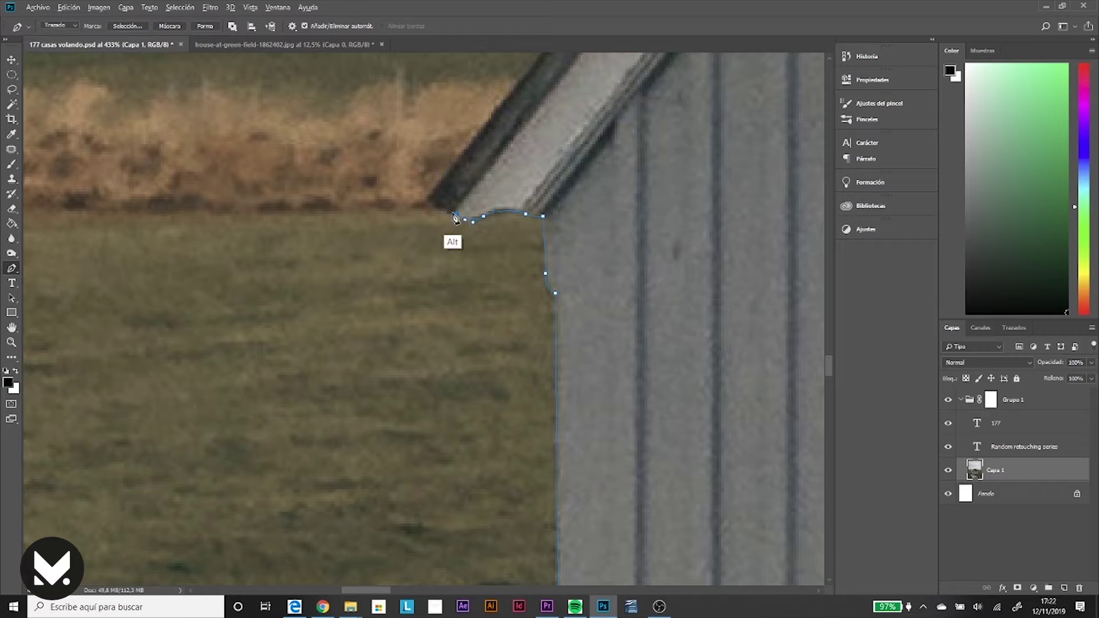
Step: Continue the path up and along the turf roof edge with curved anchor points
scroll(458, 321, up, 3)
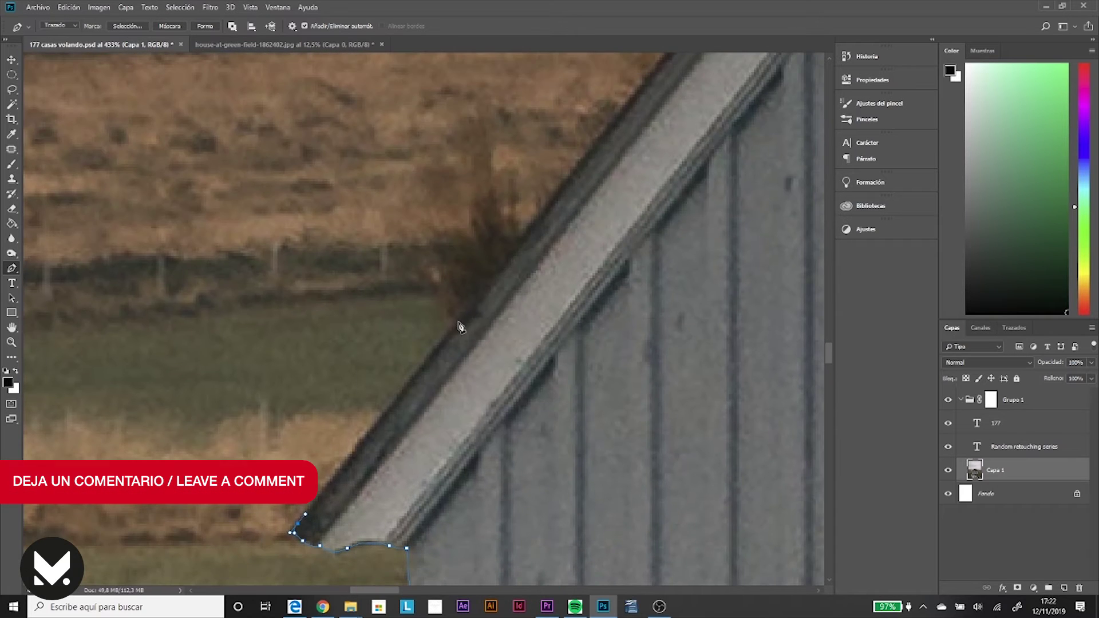
key(ctrl+minus)
click(459, 314)
scroll(400, 355, down, 5)
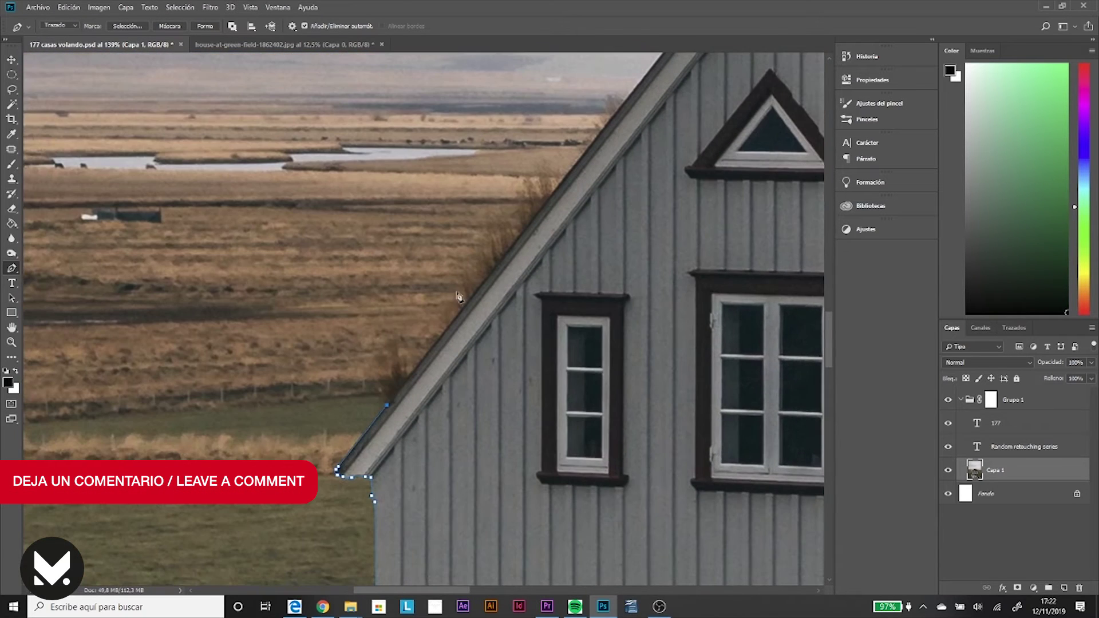
scroll(582, 156, up, 3)
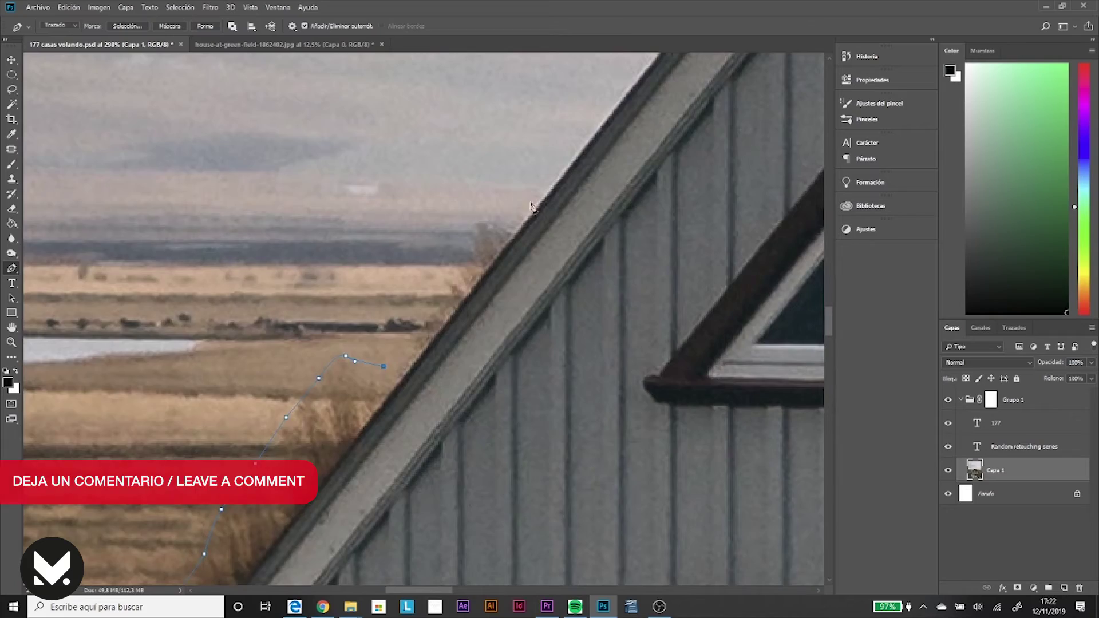
scroll(508, 252, up, 2)
scroll(436, 331, up, 2)
scroll(568, 213, up, 2)
scroll(568, 214, up, 3)
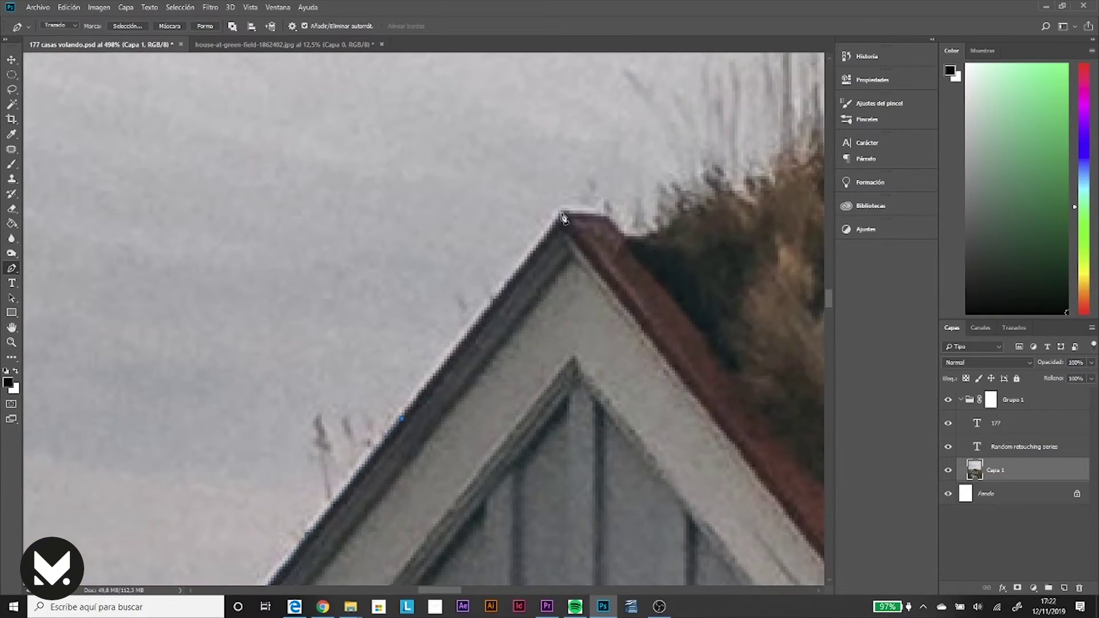
scroll(644, 241, down, 3)
scroll(560, 196, up, 1)
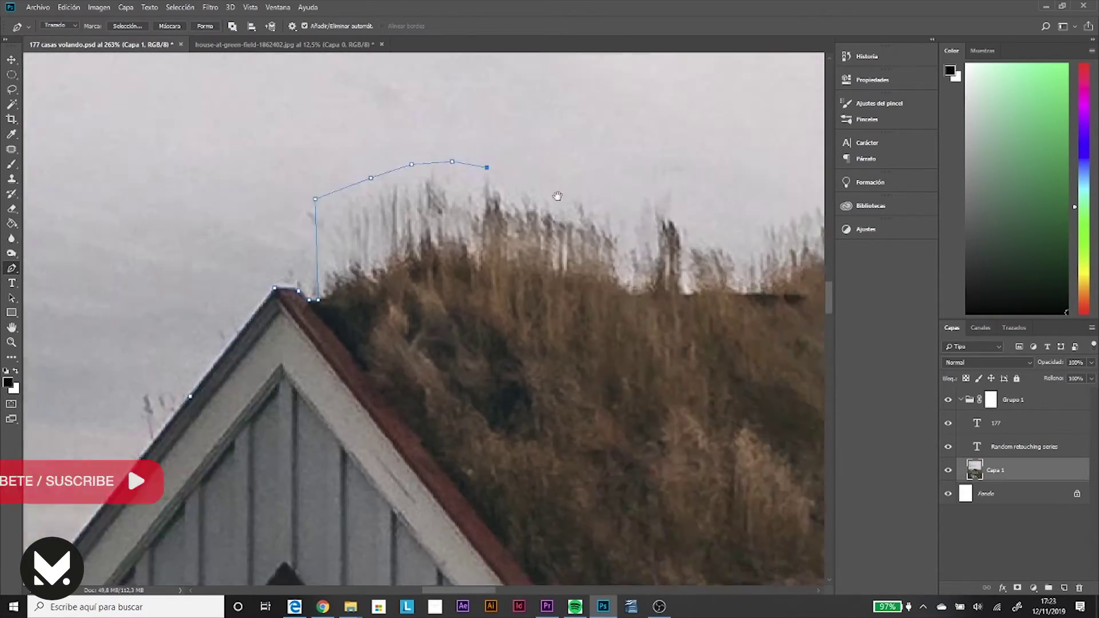
scroll(651, 187, right, 3)
scroll(477, 180, up, 1)
scroll(679, 229, right, 3)
scroll(583, 221, up, 3)
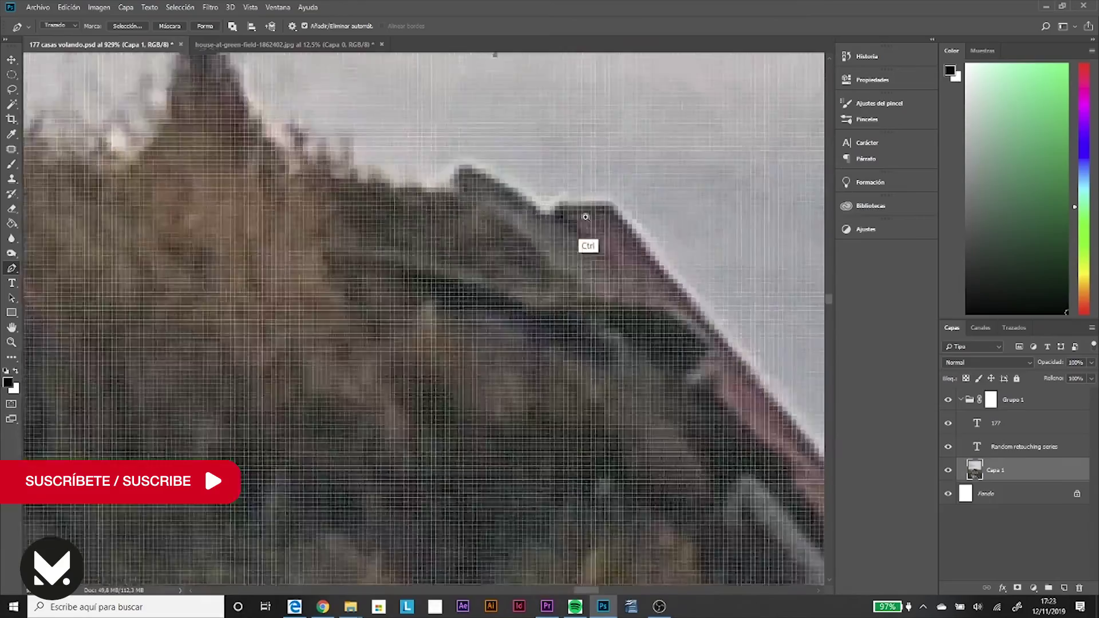
scroll(618, 217, up, 1)
scroll(619, 270, down, 3)
scroll(620, 270, right, 3)
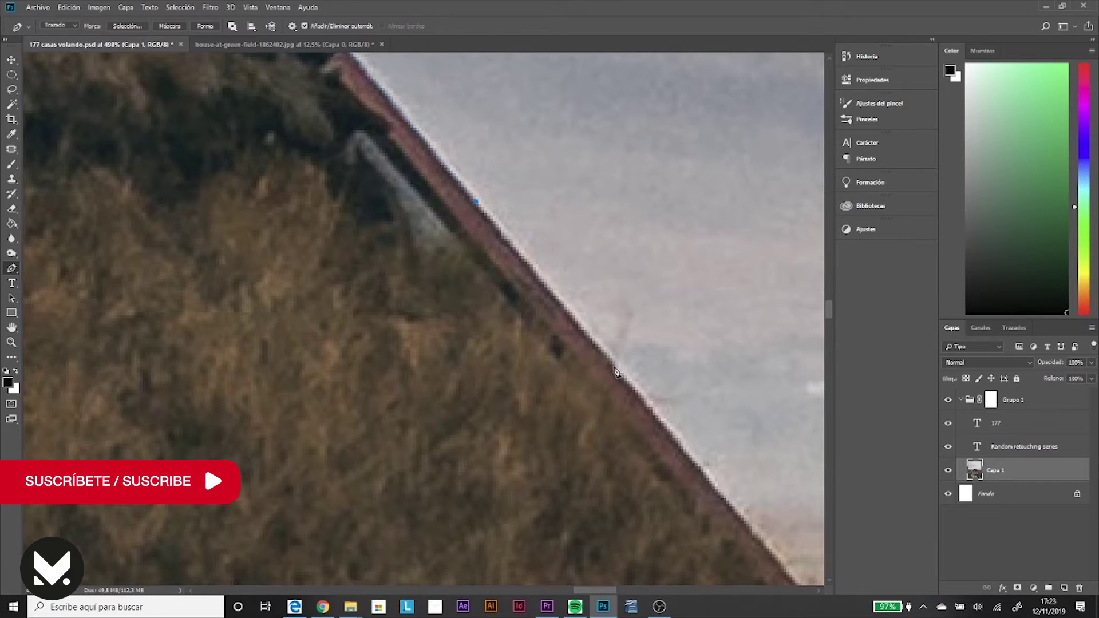
scroll(607, 367, down, 2)
scroll(553, 372, left, 1)
drag(622, 414, 544, 344)
click(572, 347)
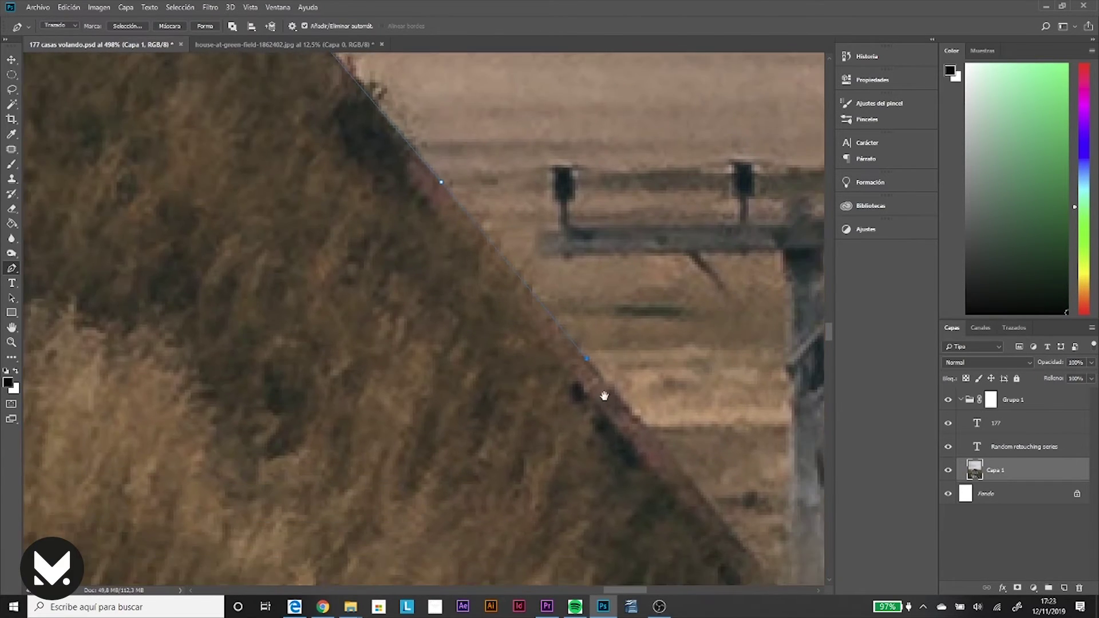
drag(604, 392, 512, 309)
drag(552, 341, 562, 346)
Step: Add anchors down the roof edge to the gutter end and the wall corner
scroll(587, 372, up, 1)
scroll(587, 372, left, 1)
click(591, 359)
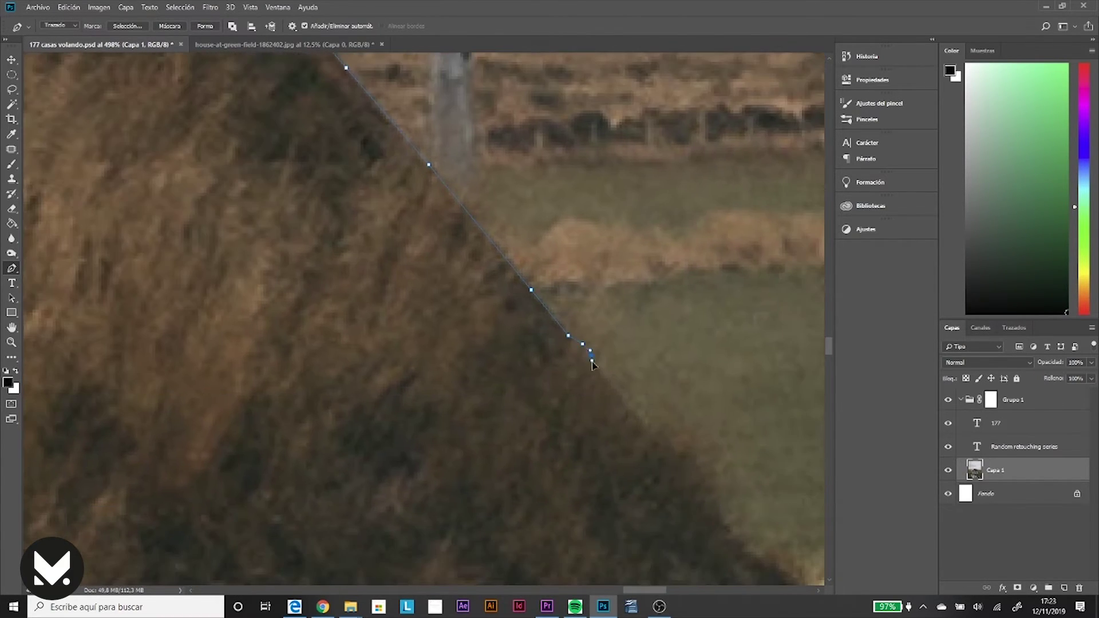
scroll(678, 469, down, 2)
click(605, 366)
scroll(606, 370, down, 1)
scroll(630, 377, down, 1)
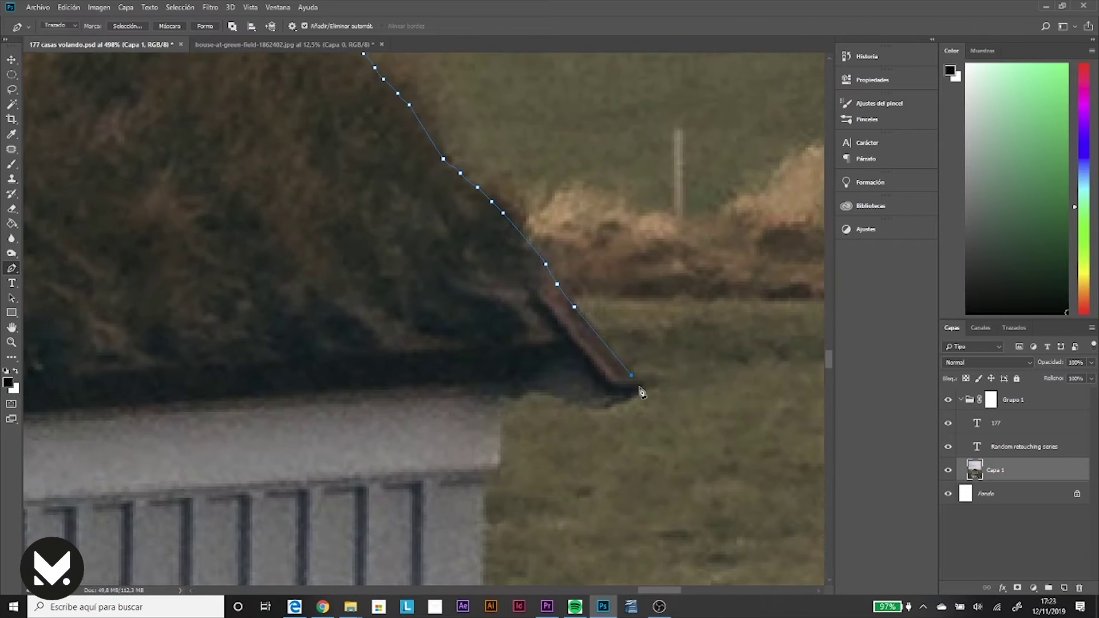
click(502, 408)
scroll(572, 343, down, 3)
scroll(572, 343, left, 1)
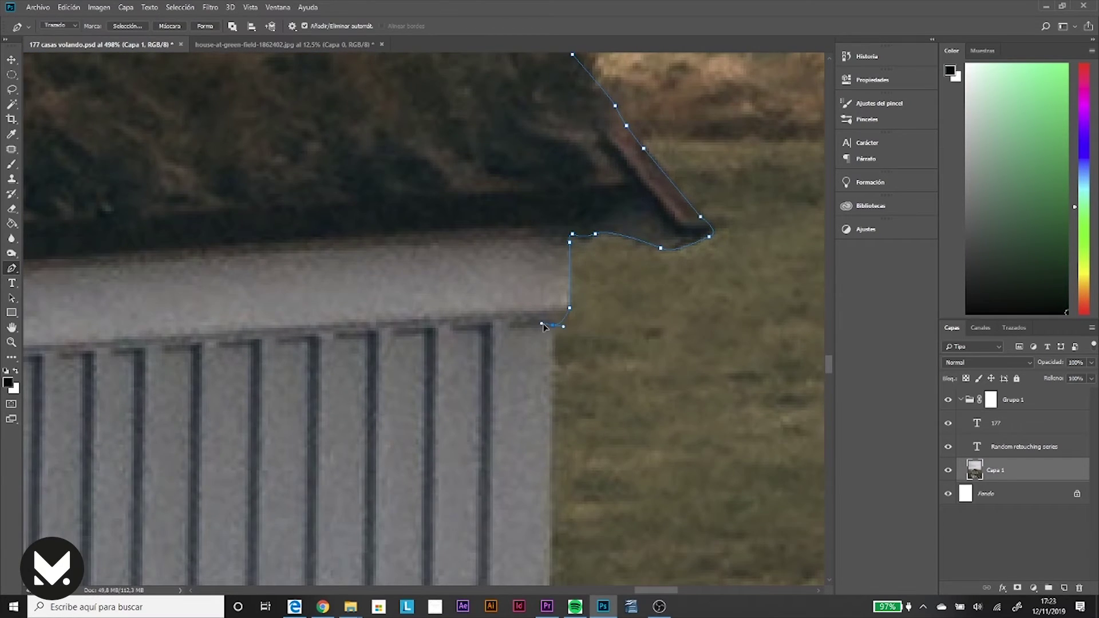
scroll(526, 211, down, 3)
scroll(579, 432, down, 2)
scroll(563, 342, left, 1)
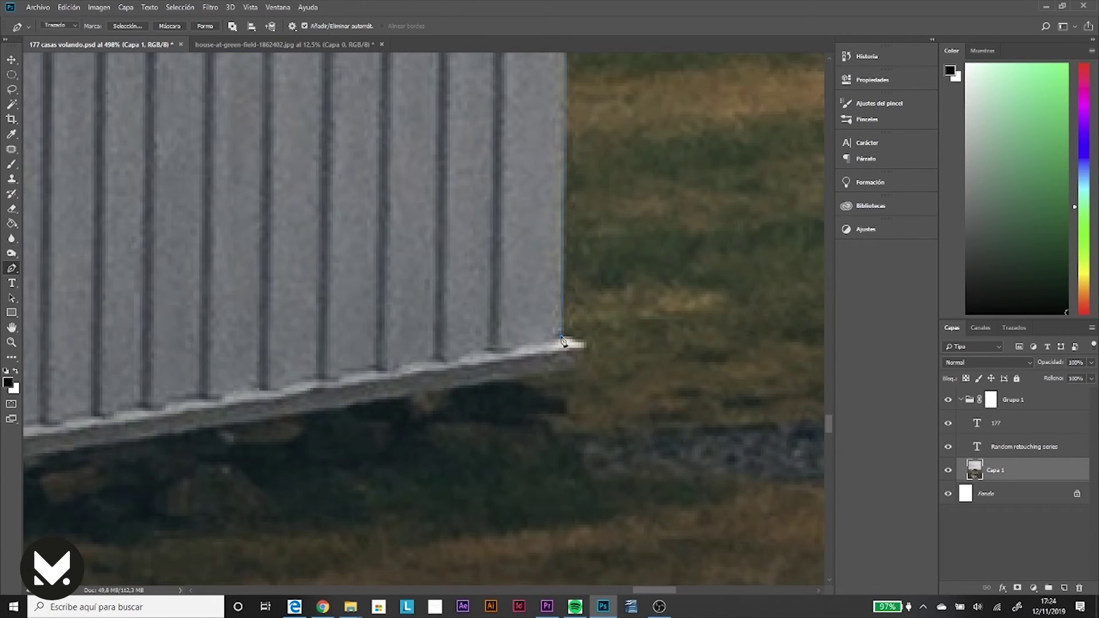
Step: Bring the wall's bottom corner into view and close the path around the house
right_click(566, 371)
key(Escape)
scroll(578, 374, down, 3)
drag(584, 381, 686, 421)
scroll(456, 429, left, 3)
scroll(473, 429, down, 2)
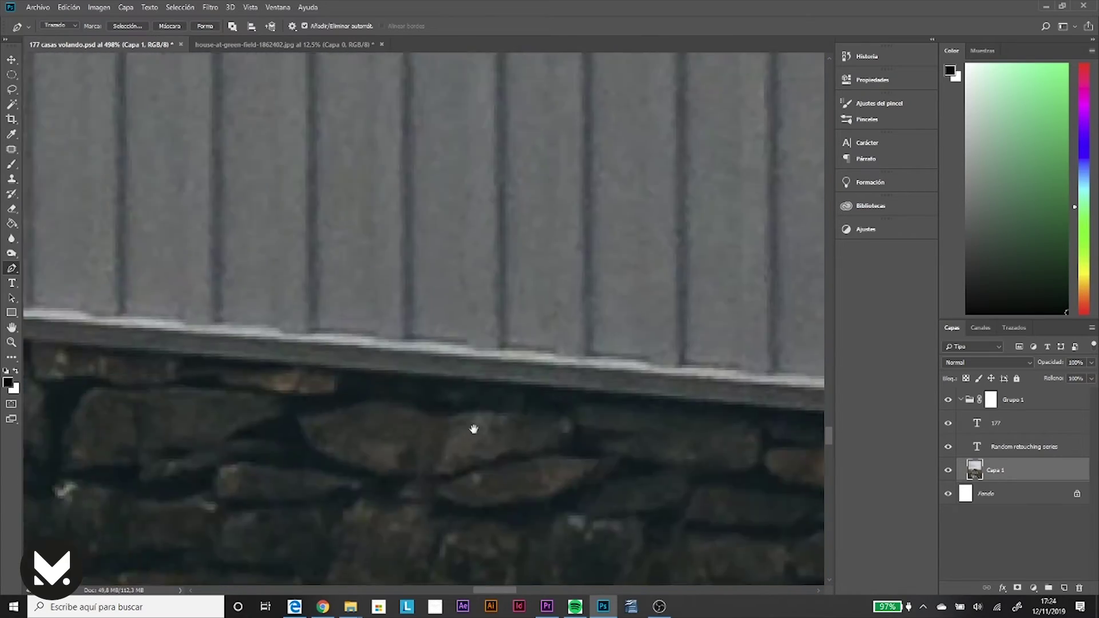
alt+scroll(473, 405, up, 1)
scroll(452, 329, left, 3)
alt+scroll(366, 366, down, 2)
alt+scroll(376, 376, down, 2)
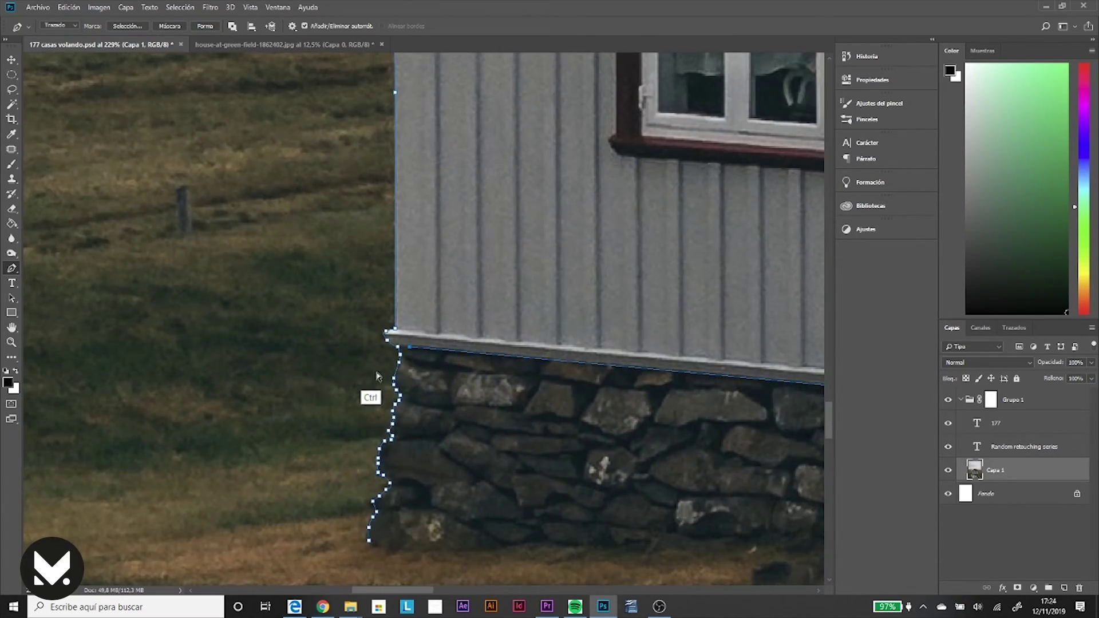
alt+scroll(380, 366, up, 5)
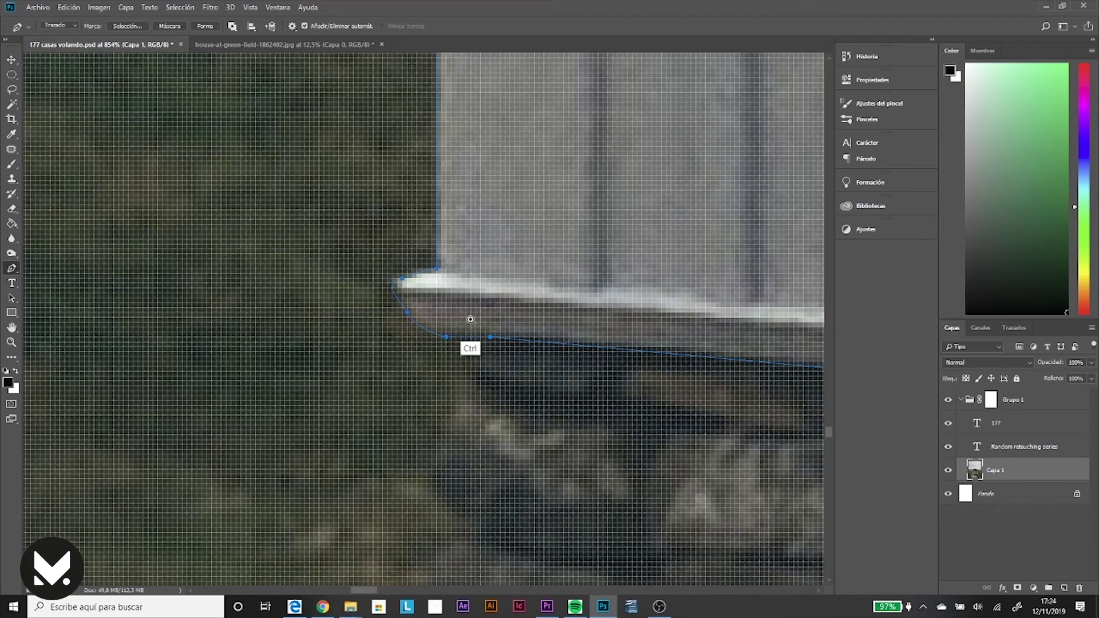
alt+scroll(471, 319, down, 10)
right_click(548, 271)
click(578, 309)
Step: Turn the path into a selection, copy the house to its own layer and shrink it upper left
key(Return)
key(ctrl+j)
Step: Duplicate the small house into resized copies placed higher up and to the upper right
key(ctrl+j)
click(996, 493)
key(ctrl+0)
key(ctrl+t)
mouse_move(535, 449)
mouse_down()
mouse_move(396, 336)
mouse_move(337, 295)
mouse_move(322, 299)
mouse_move(433, 275)
mouse_move(403, 166)
mouse_move(383, 182)
mouse_up()
key(Return)
key(ctrl+t)
key(Return)
key(ctrl+j)
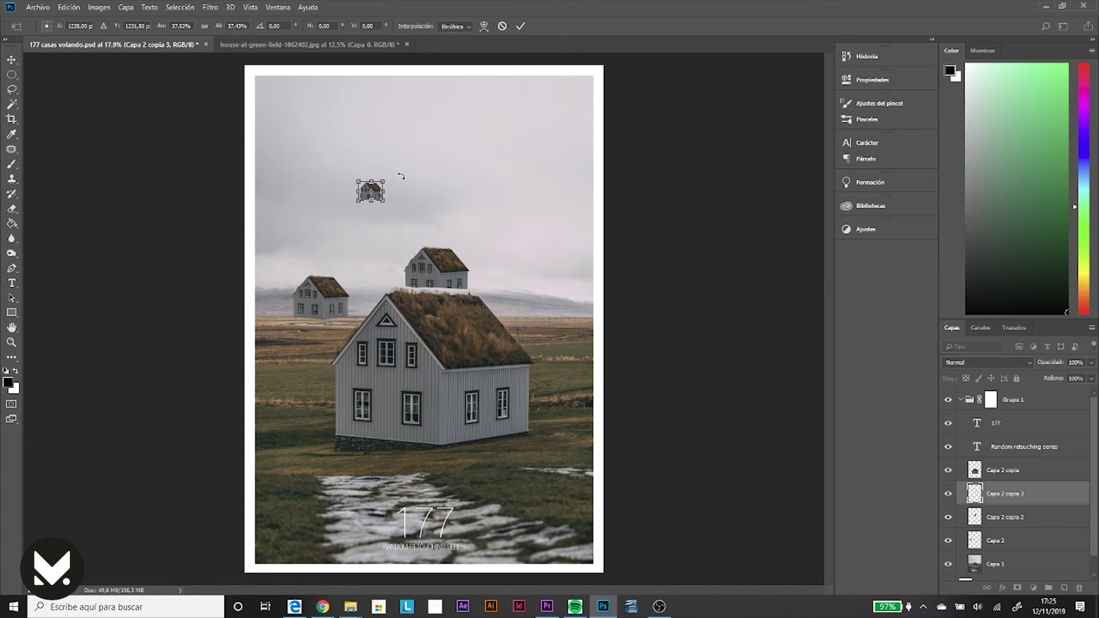
key(Return)
alt+click(436, 262)
mouse_move(436, 262)
mouse_down()
mouse_move(503, 197)
mouse_move(556, 171)
mouse_move(476, 200)
mouse_up()
key(ctrl+t)
key(Return)
Step: Add two more small house copies, one up-left and one lower on the right
key(ctrl+alt+t)
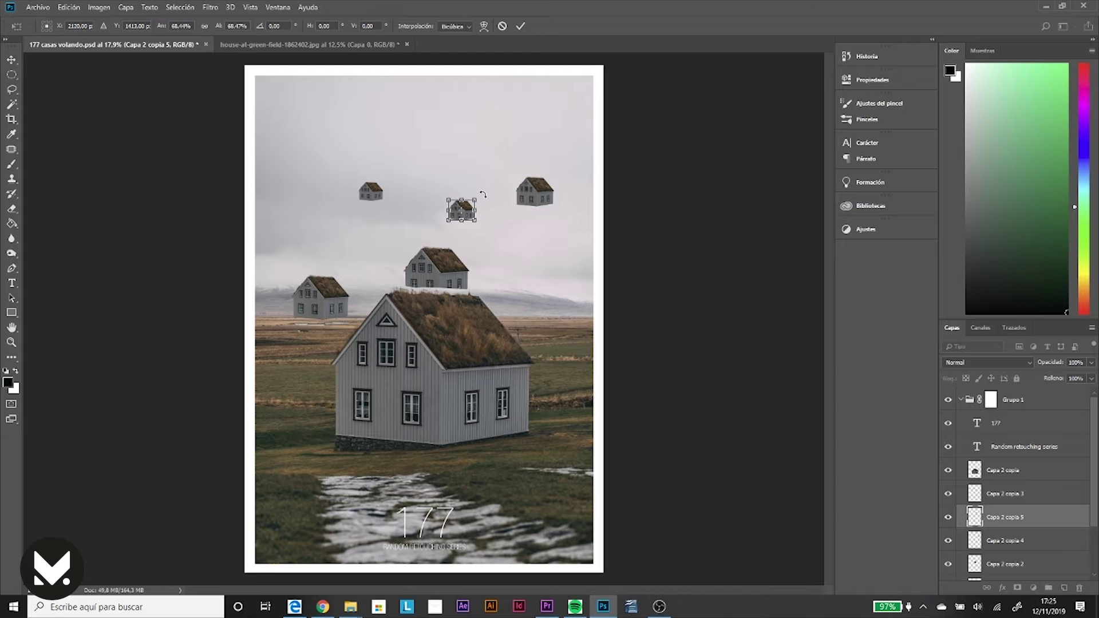
key(Return)
drag(534, 191, 501, 142)
ctrl+click(546, 203)
drag(546, 203, 574, 265)
key(Return)
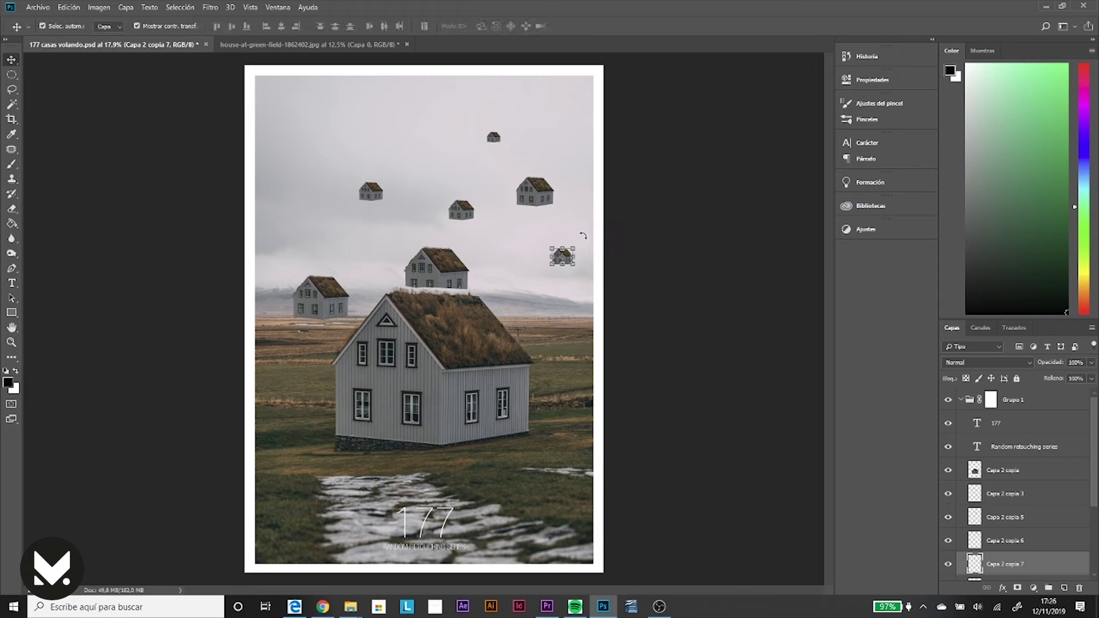
Step: Add a Levels adjustment and give the small house Capa 2 copia 7 a 5.8-pixel Gaussian Blur smart filter
click(1033, 588)
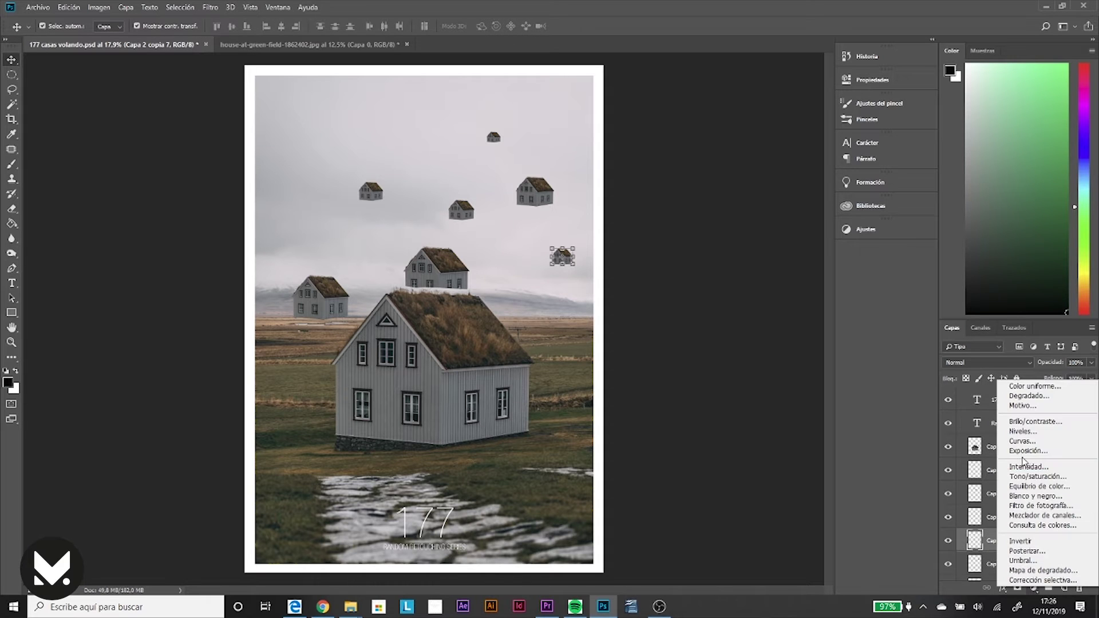
click(1016, 433)
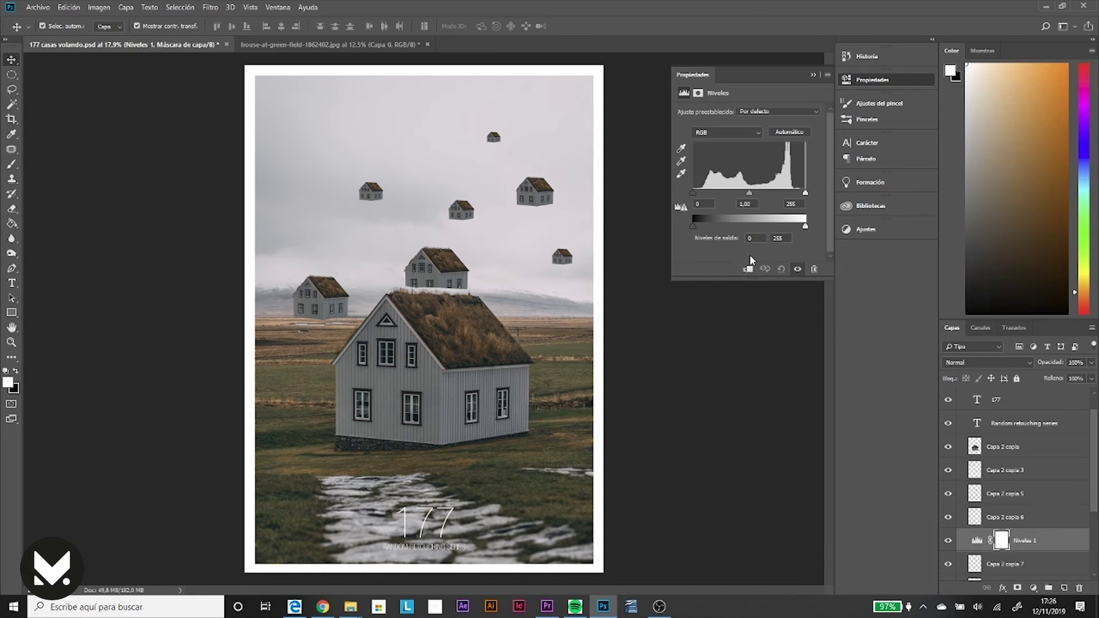
click(1018, 563)
right_click(1018, 566)
click(351, 48)
click(210, 7)
mouse_move(227, 138)
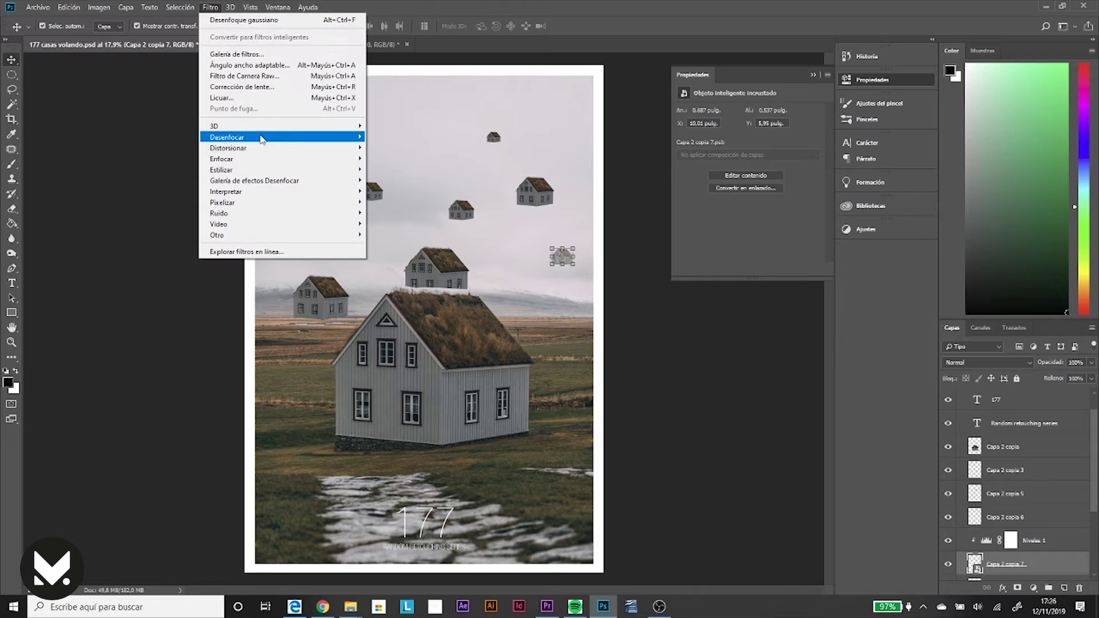
click(400, 217)
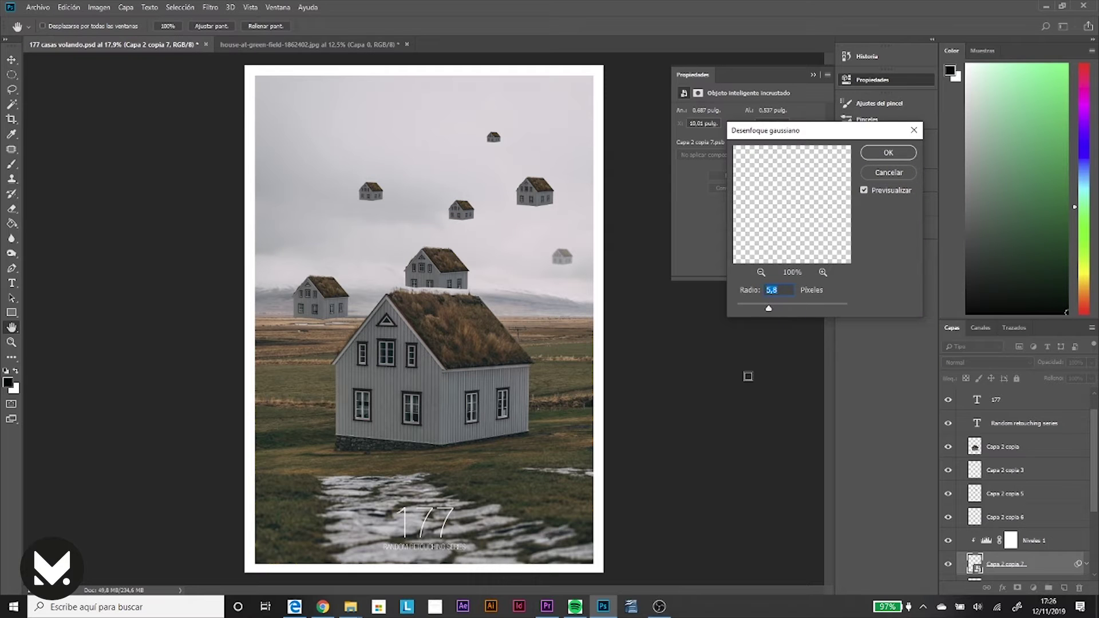
click(888, 153)
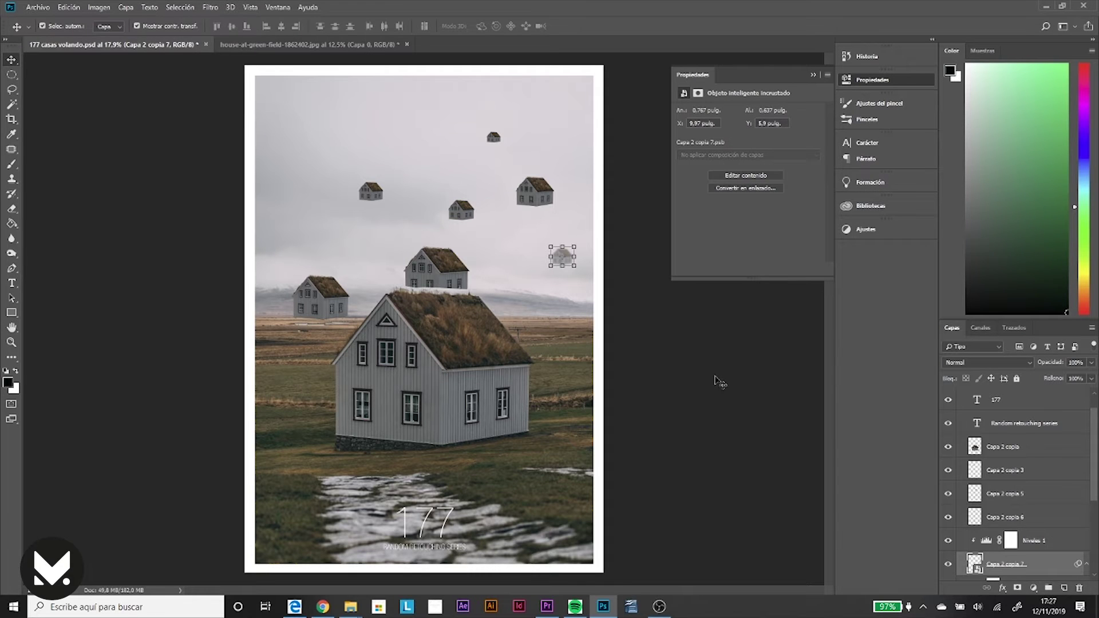
Step: Tilt the house above the big roof about 4 degrees and lower the left floating house
click(465, 280)
key(ctrl+t)
drag(475, 250, 470, 251)
key(Return)
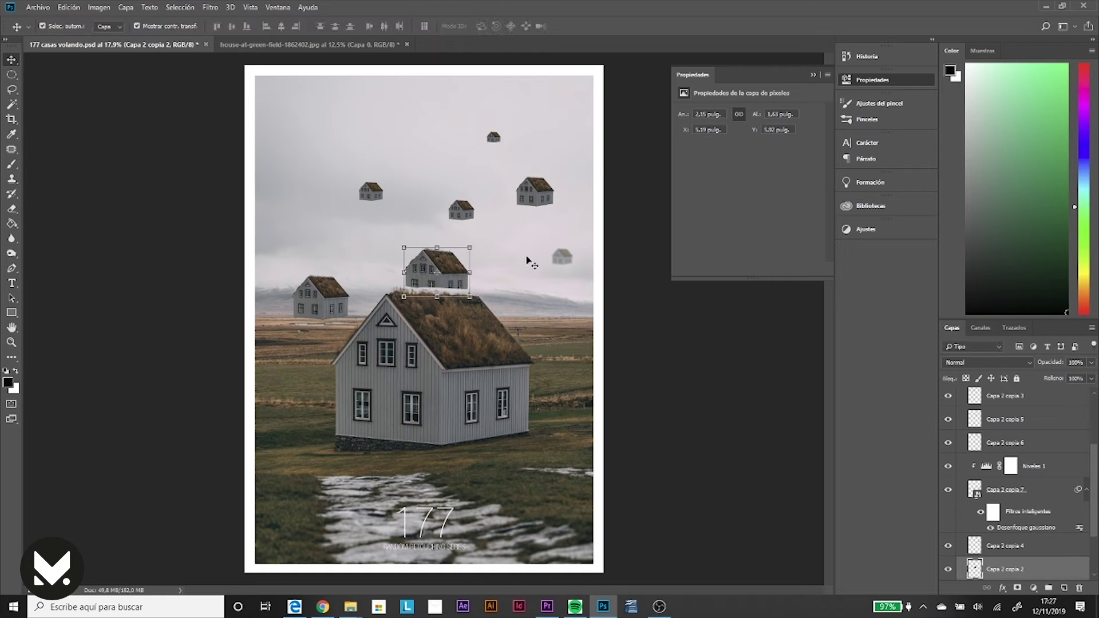
drag(327, 298, 315, 311)
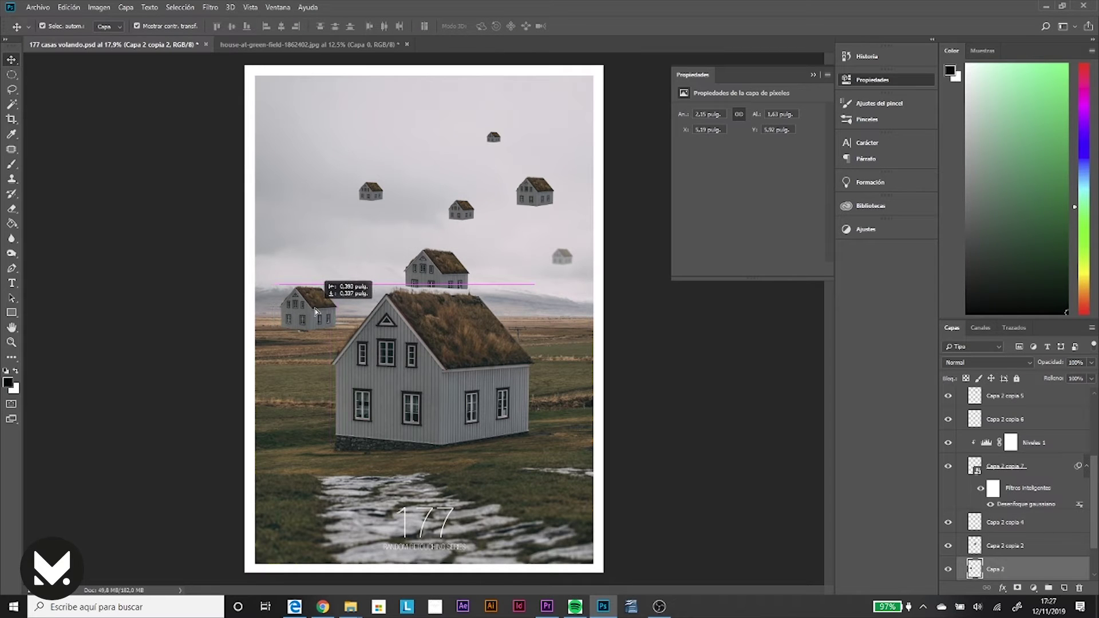
drag(316, 310, 314, 289)
Step: Mask the big house layer and erase the white band to reveal the small house's wall
scroll(1012, 458, up, 3)
click(1024, 400)
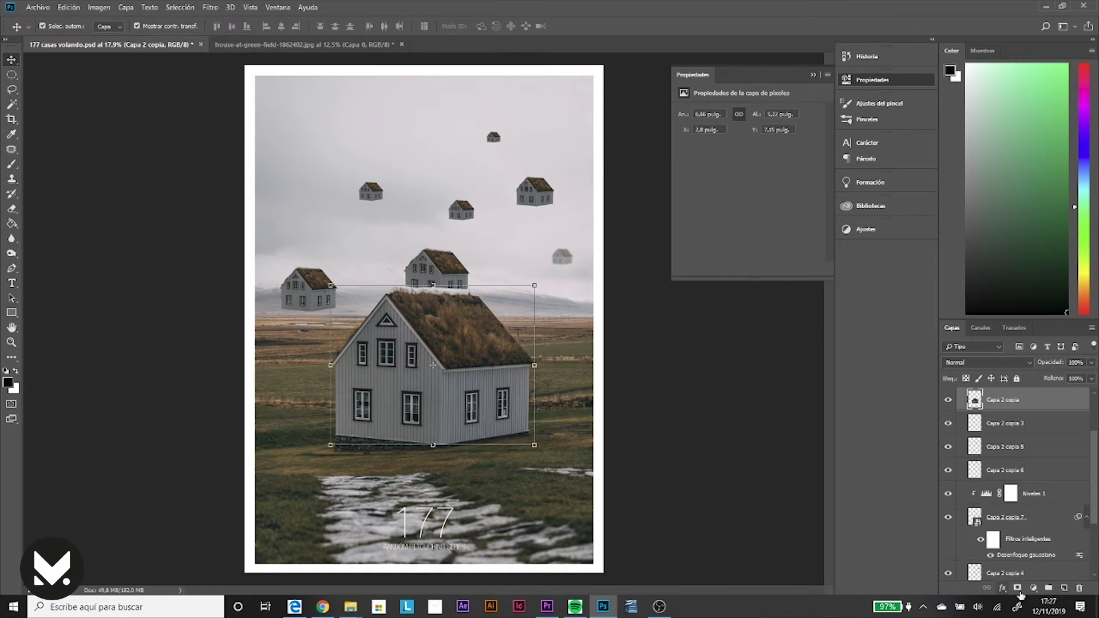
click(1016, 588)
key(e)
ctrl+click(547, 293)
scroll(547, 293, down, 2)
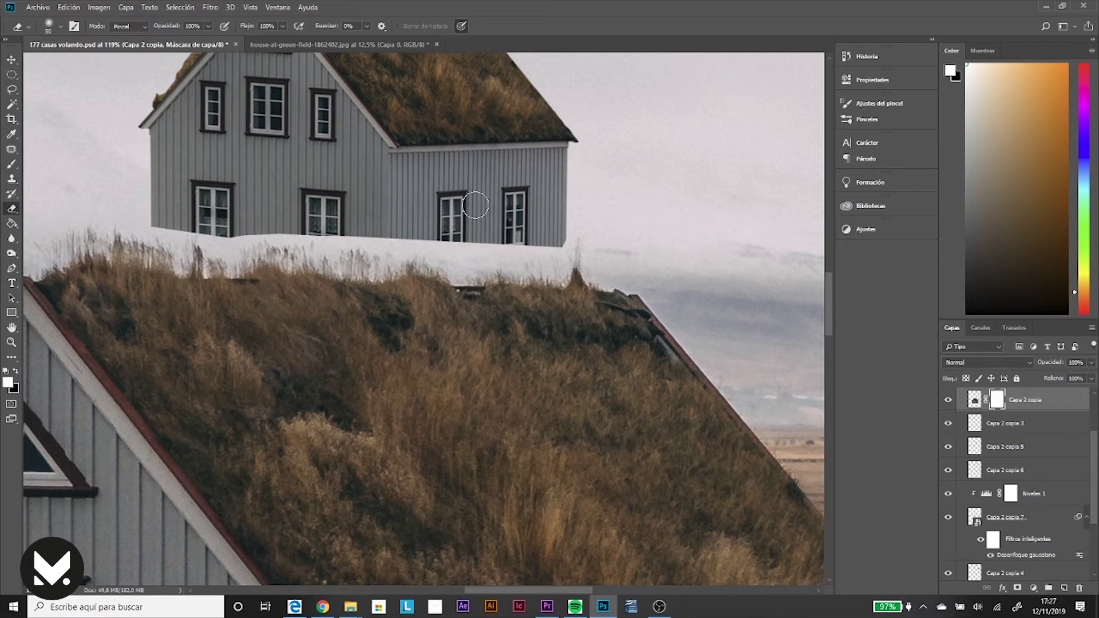
mouse_move(481, 248)
mouse_down()
mouse_move(520, 260)
mouse_move(259, 245)
mouse_up()
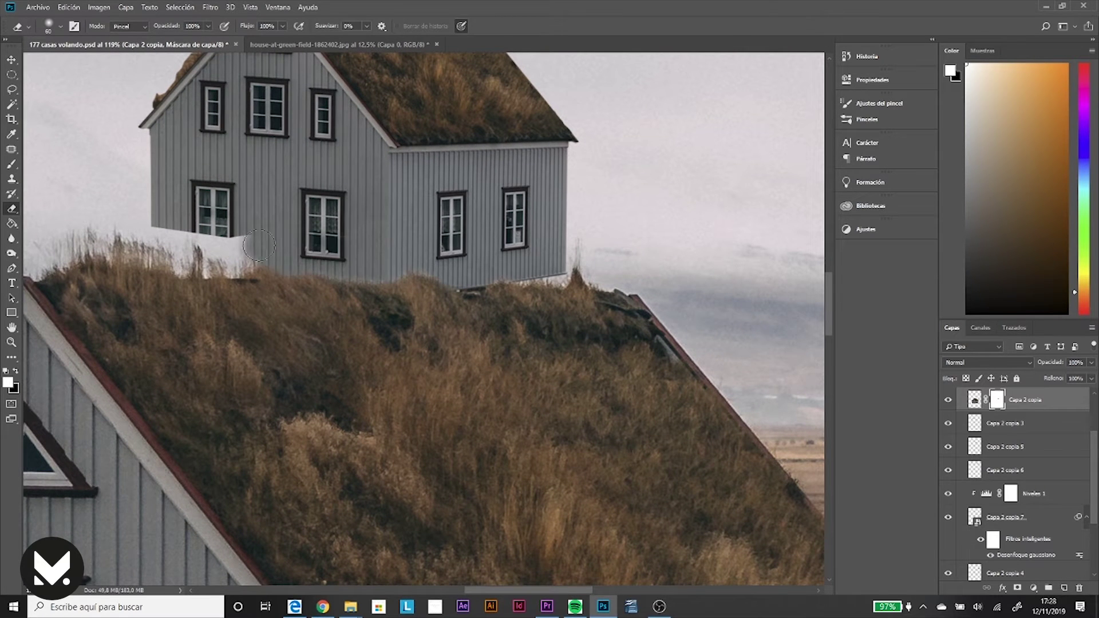
scroll(258, 245, down, 2)
scroll(312, 213, down, 1)
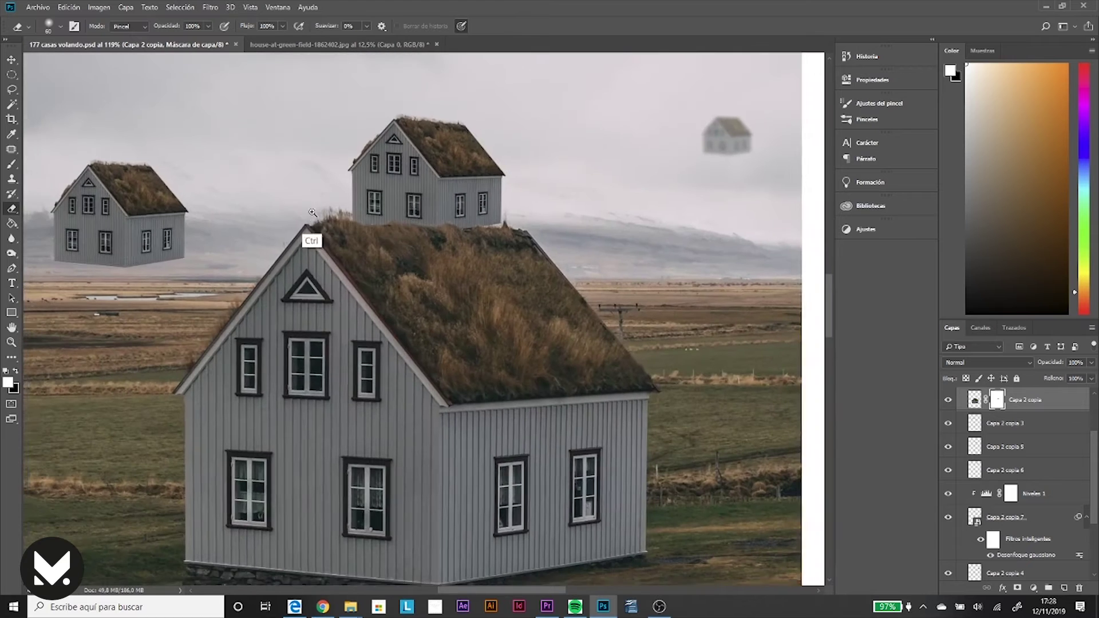
Step: Rotate the perched house slightly counter-clockwise and widen its base to match perspective
key(v)
ctrl+click(358, 177)
drag(334, 125, 334, 131)
drag(348, 236, 343, 235)
drag(507, 233, 511, 234)
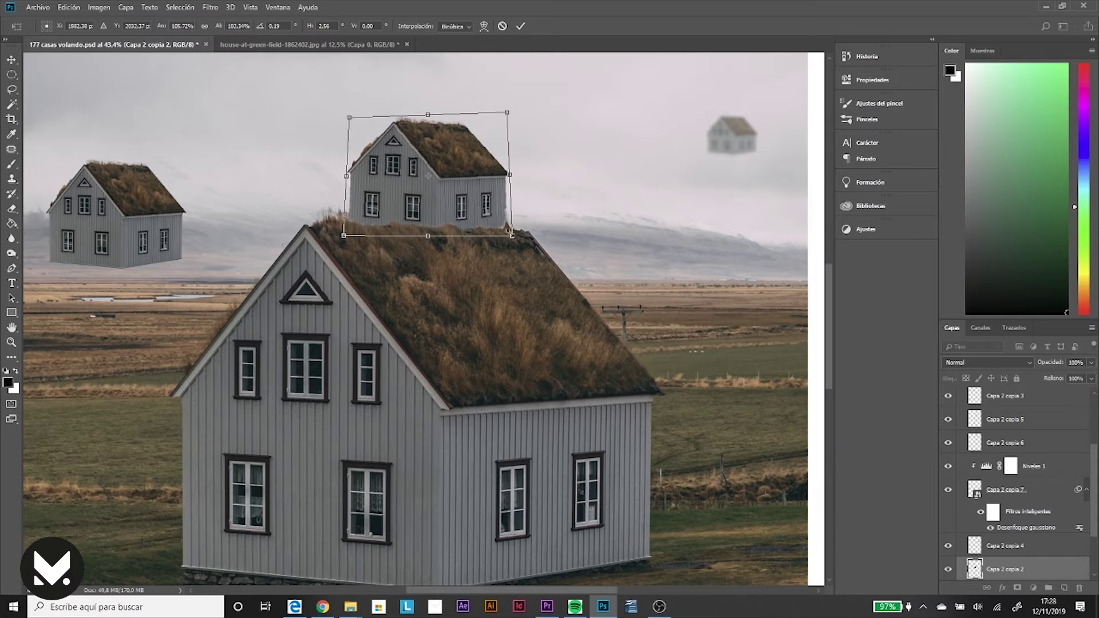
Step: Fade the perched roof house with a clipped Levels layer (Niveles 2) that raises output black
key(Return)
click(1033, 587)
click(1024, 446)
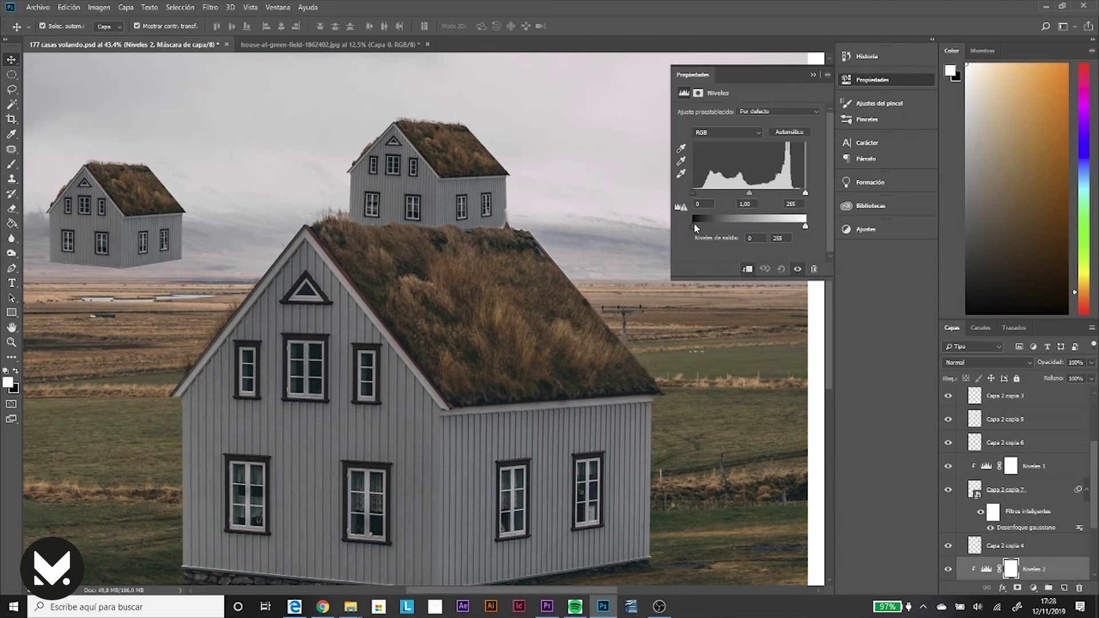
drag(693, 225, 722, 224)
scroll(1007, 515, up, 2)
Step: Convert the perched house to a smart object and try a Gaussian Blur, then cancel it
right_click(1007, 548)
click(985, 218)
click(210, 6)
click(418, 215)
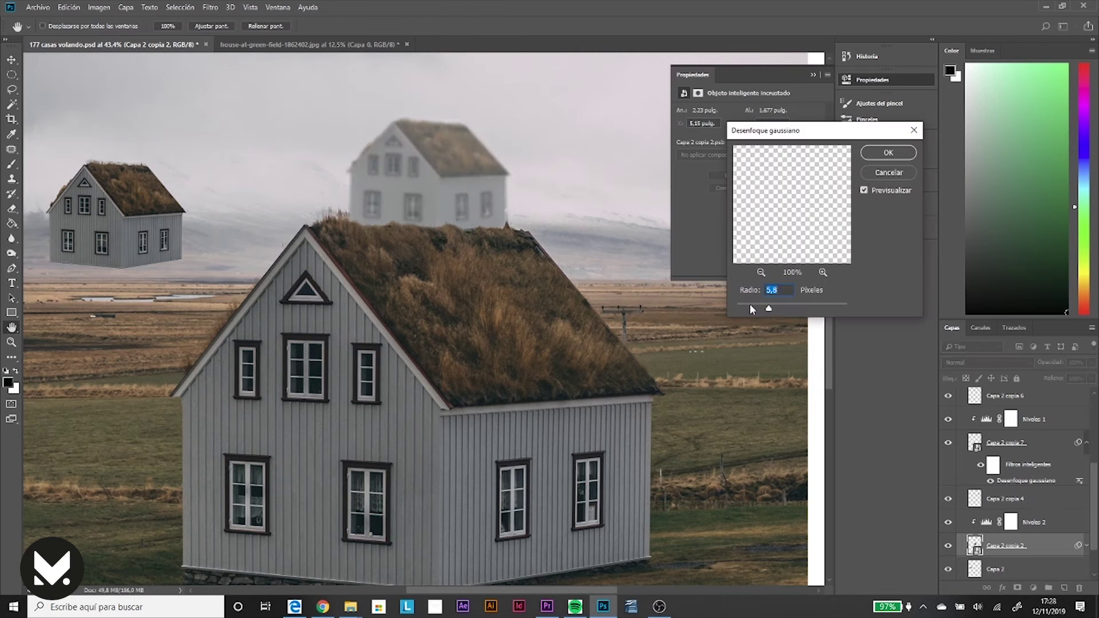
click(888, 172)
Step: Enlarge the perched house layer Capa 2 copia 2 slightly
key(e)
click(996, 400)
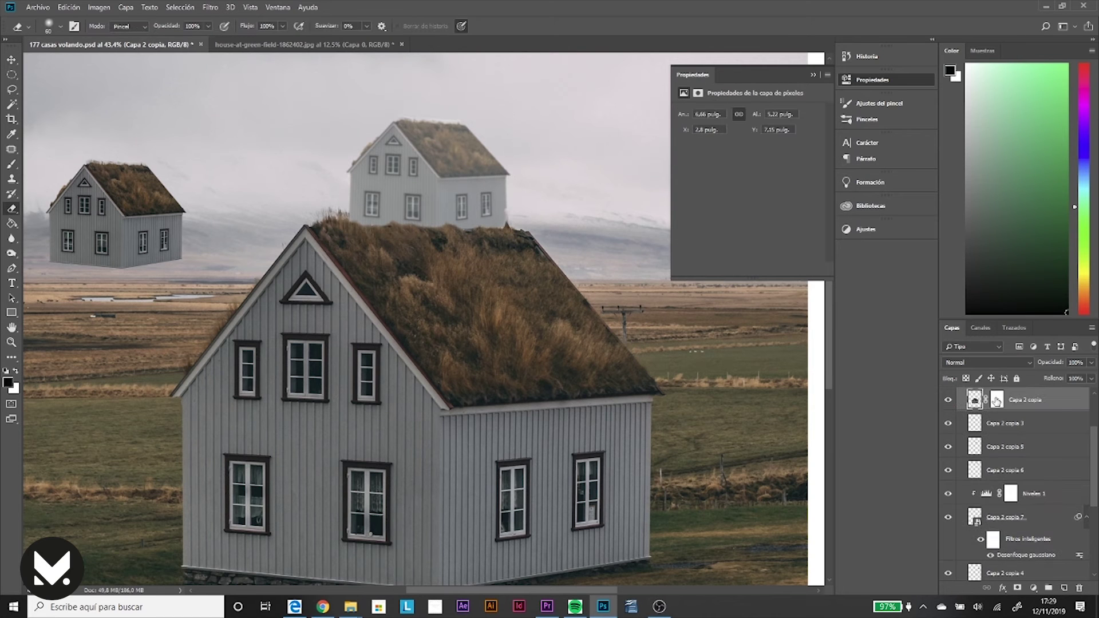
key(ctrl+0)
key(v)
click(408, 302)
drag(408, 302, 395, 310)
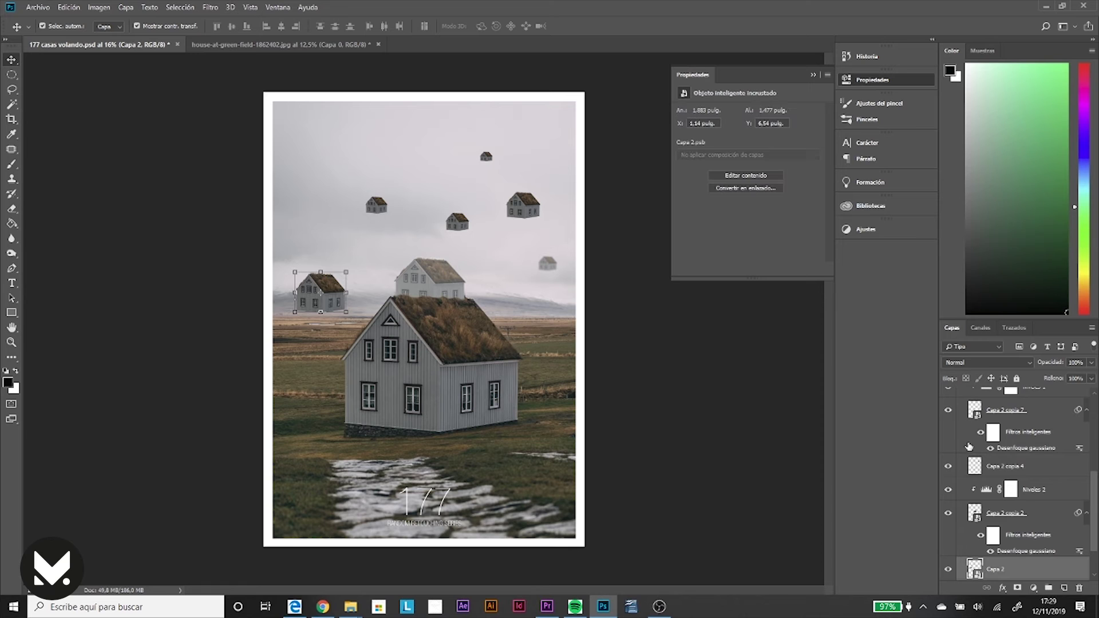
Step: Fade the left floating house with a clipped Levels layer (Niveles 3) at output black 36
click(1033, 588)
click(1013, 350)
click(747, 269)
drag(692, 226, 712, 225)
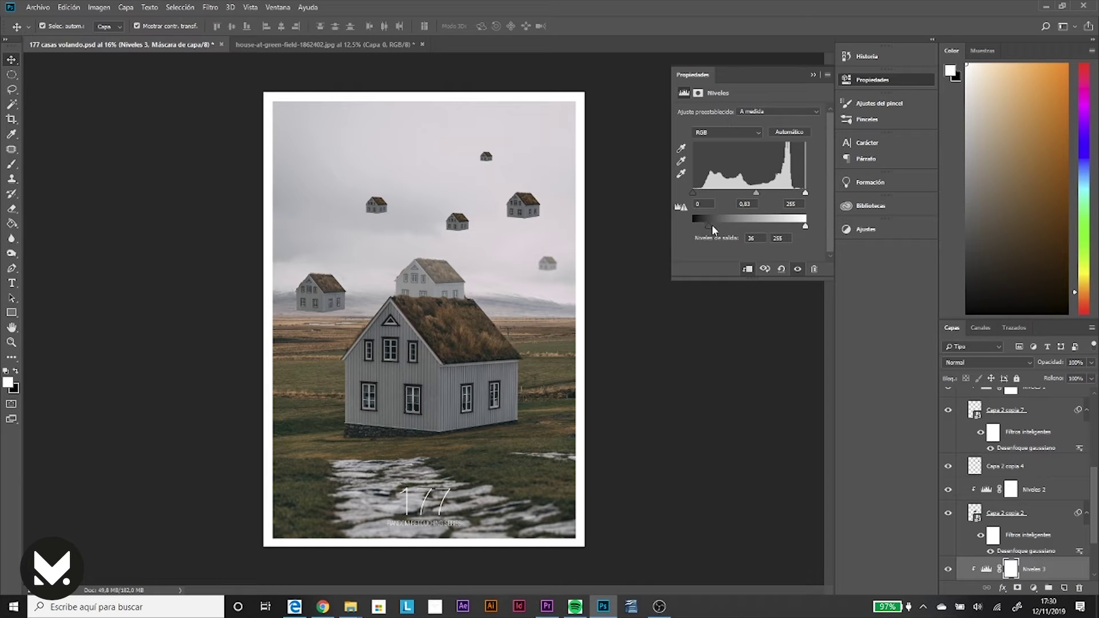
click(210, 7)
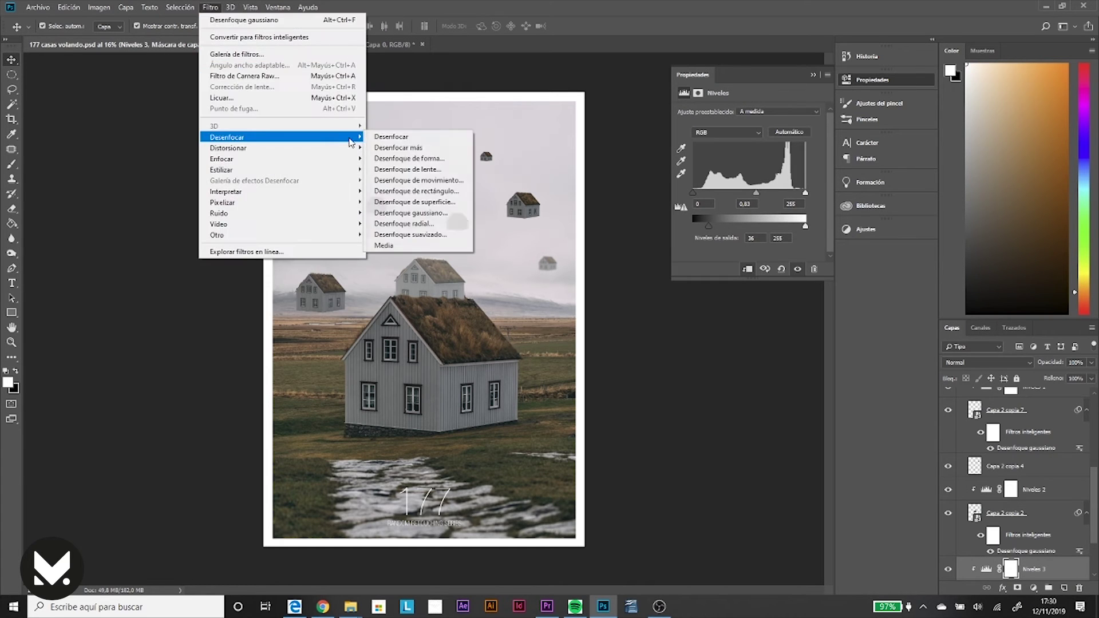
Step: Soften the left floating house with a 4.5 px Gaussian Blur
mouse_move(226, 137)
click(406, 215)
key(Escape)
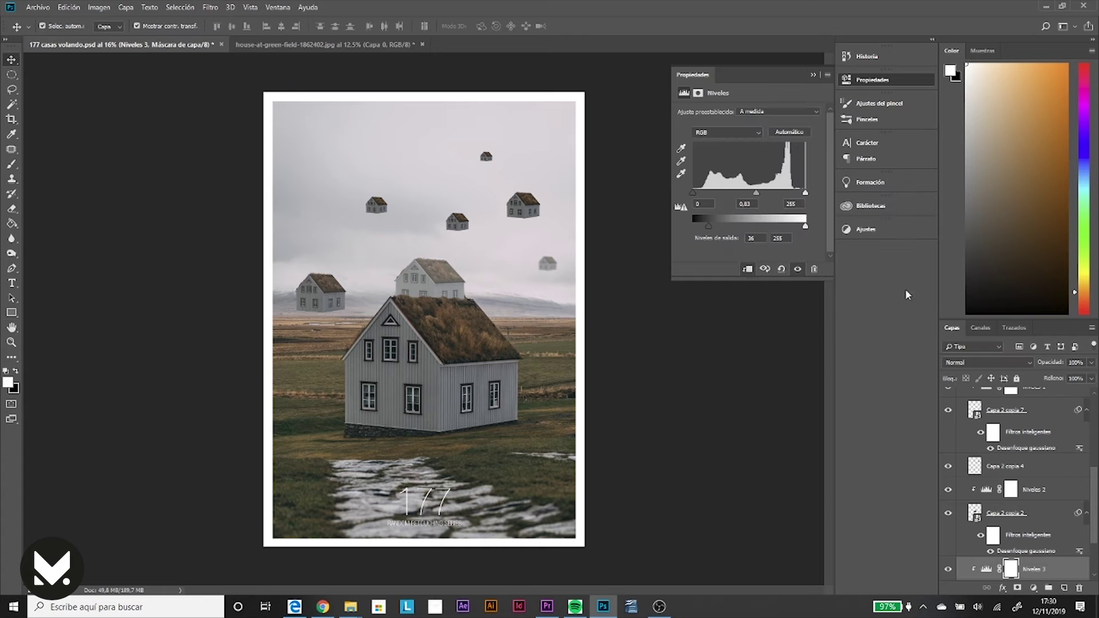
click(996, 546)
click(248, 7)
click(406, 215)
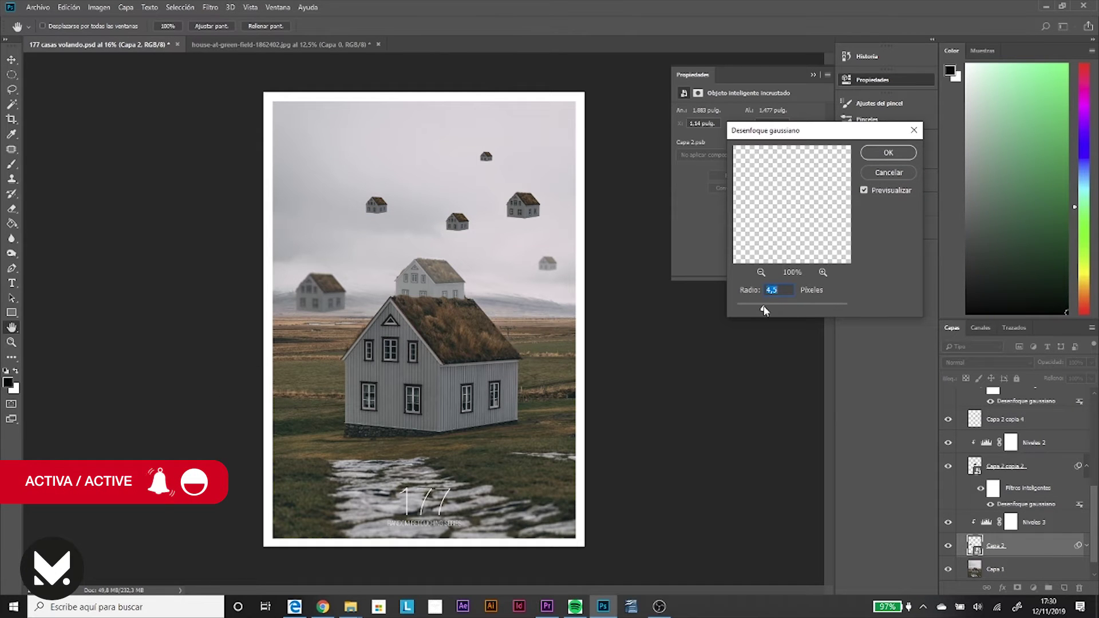
key(Escape)
Step: Scale the left floating house down slightly
drag(348, 271, 342, 276)
key(Return)
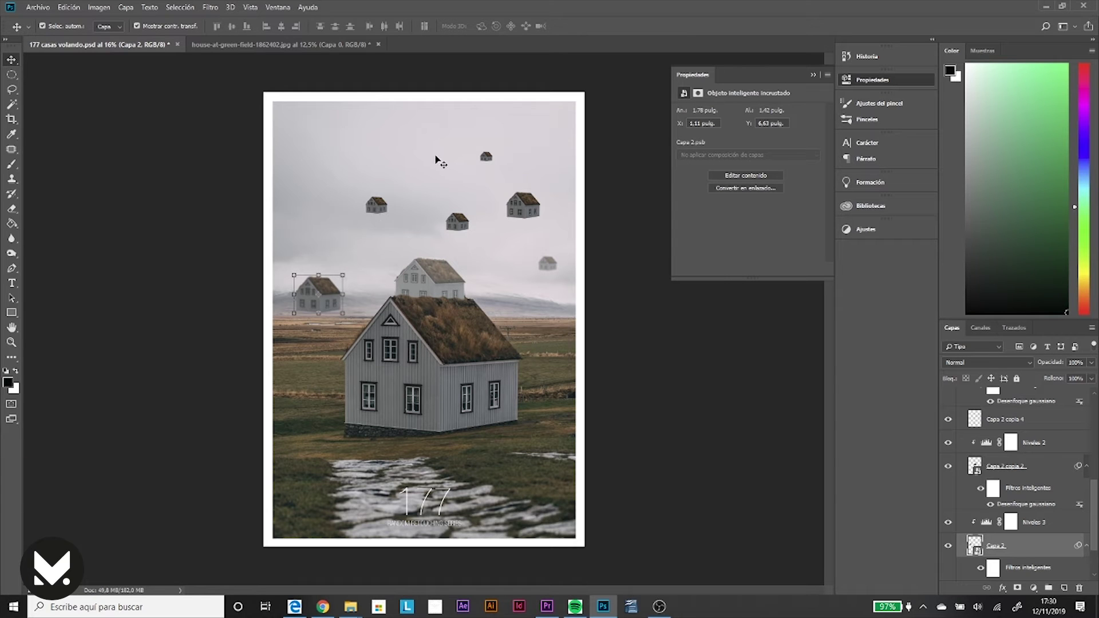
click(1007, 400)
Step: Convert the tiny topmost house to a smart object and give it a Gaussian Blur
right_click(1008, 401)
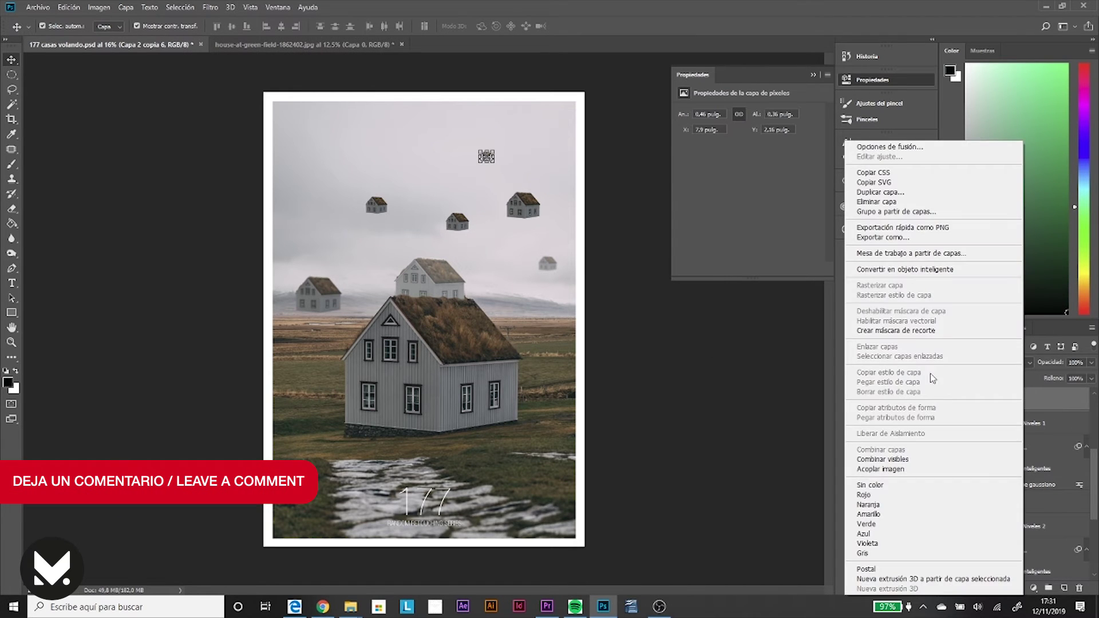
click(904, 269)
click(210, 7)
click(400, 214)
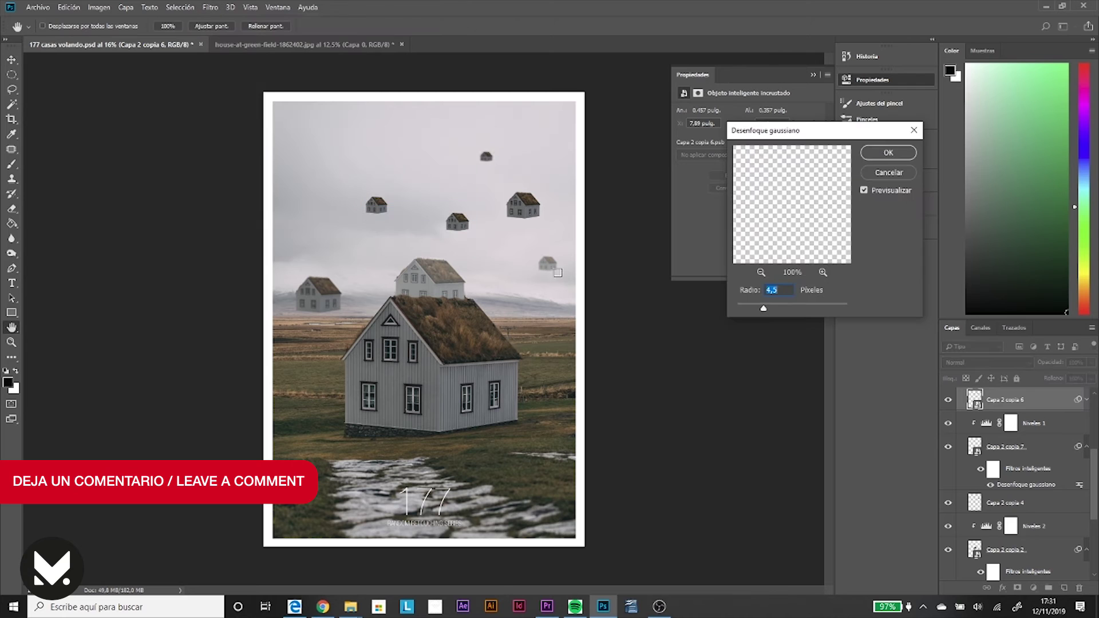
key(Return)
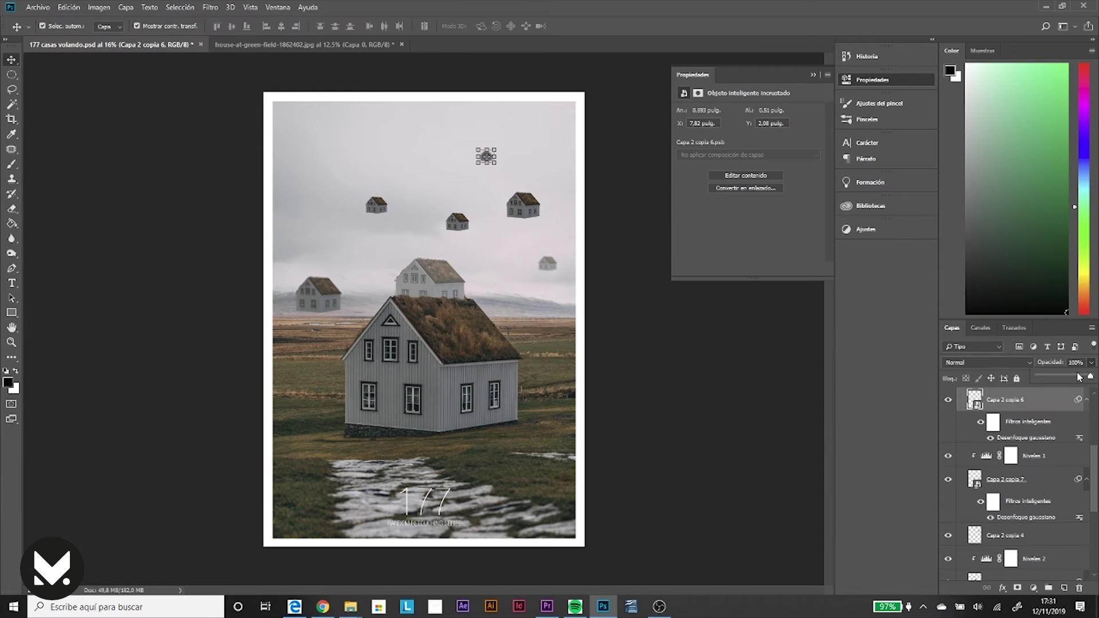
Step: Convert the small centre house to a smart object and give it a Gaussian Blur
click(461, 224)
right_click(973, 399)
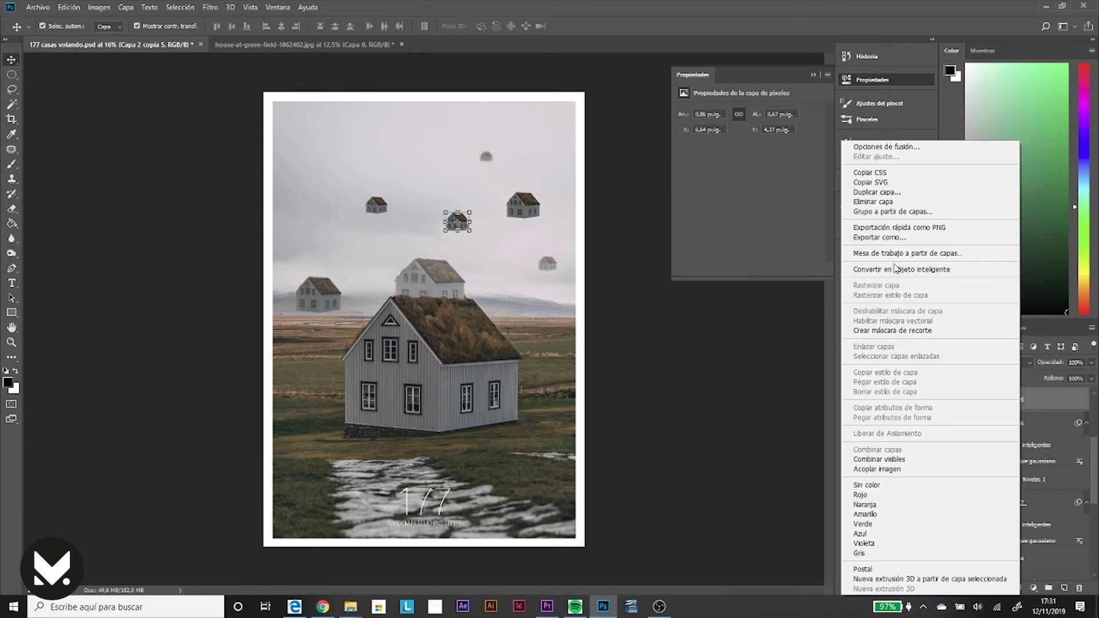
click(904, 269)
click(210, 7)
click(403, 214)
key(Return)
Step: Fade the centre house with a clipped Levels layer raising output black to 80
click(1033, 588)
click(1025, 443)
drag(693, 226, 747, 228)
click(748, 269)
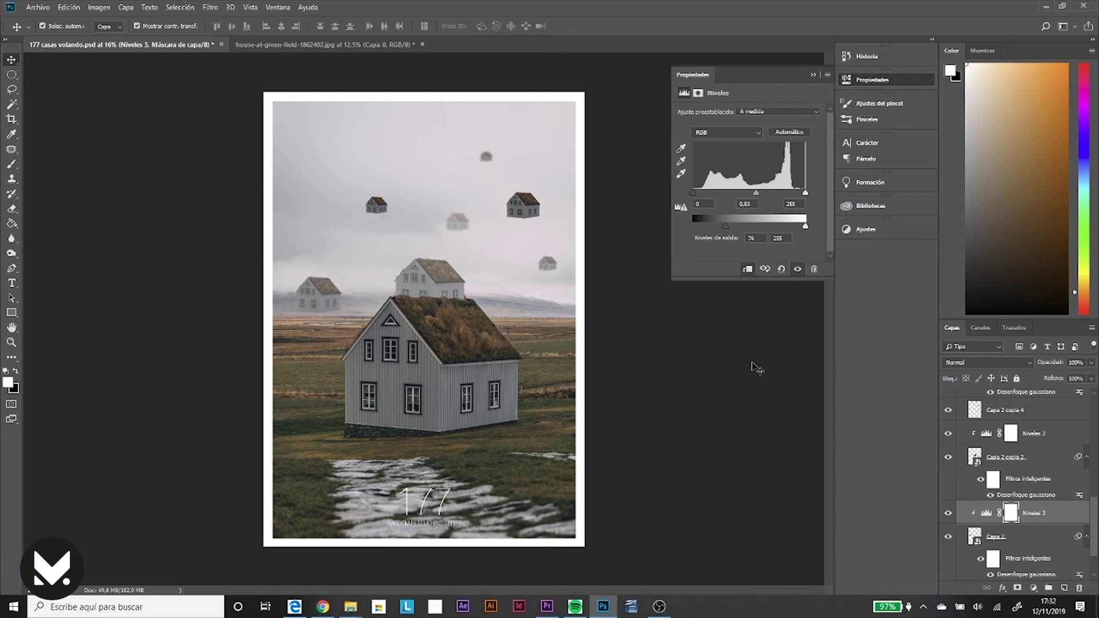
Step: Blur the upper-right floating house as a smart object and clip a Levels layer to it
click(1005, 411)
right_click(1005, 411)
click(927, 270)
click(210, 7)
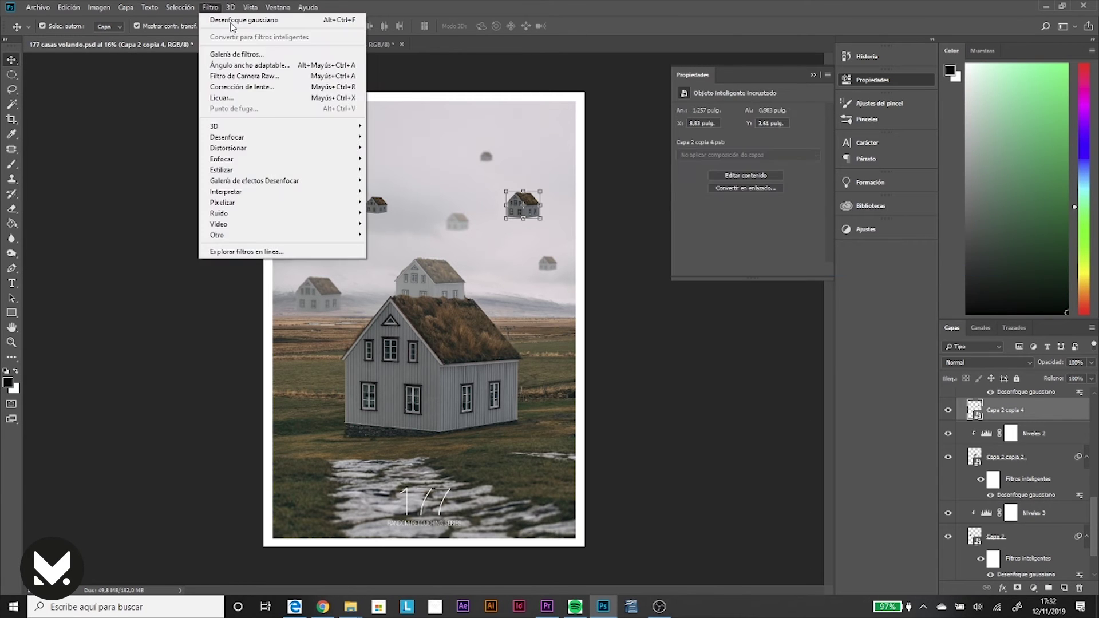
click(401, 215)
click(888, 152)
click(1033, 590)
click(1025, 427)
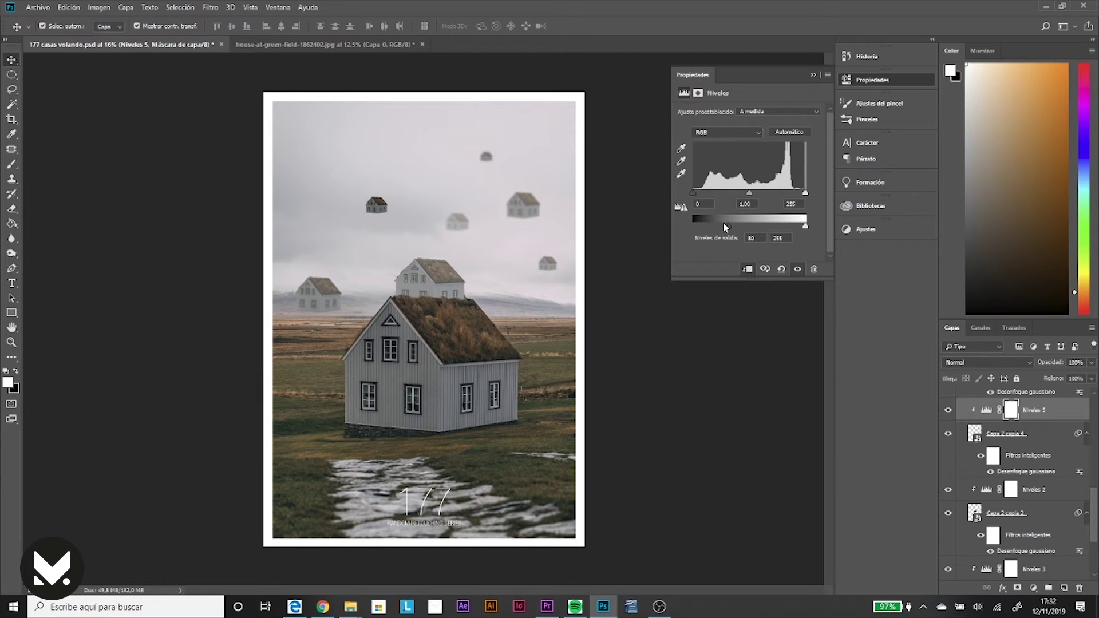
Step: Convert the small upper-left house to a smart object and give it a Gaussian Blur
click(378, 206)
right_click(1024, 399)
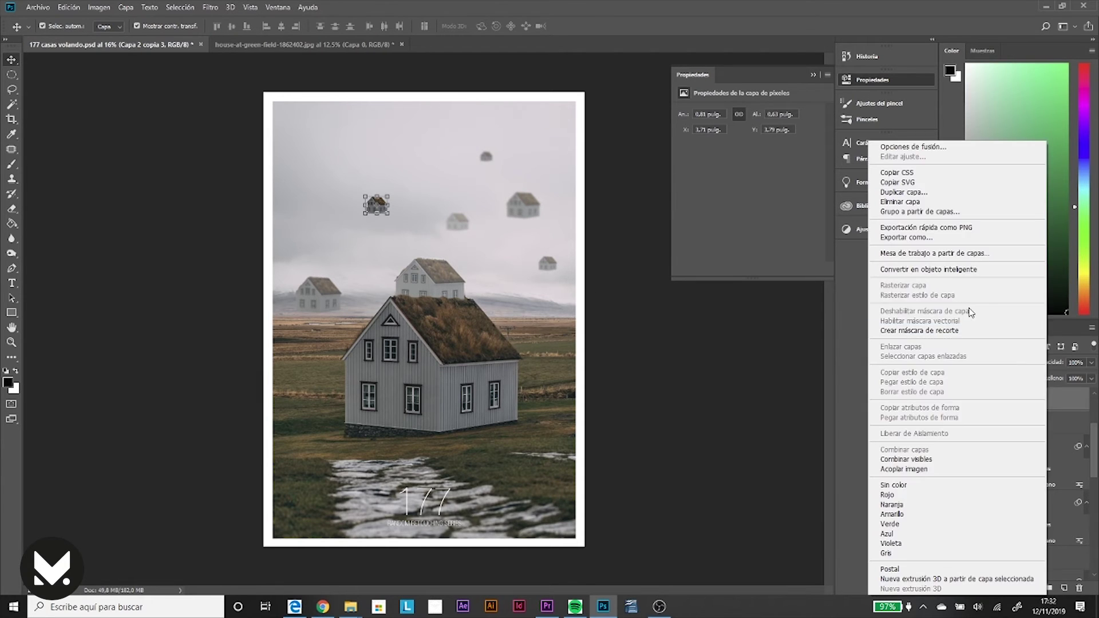
click(210, 7)
click(412, 183)
click(887, 152)
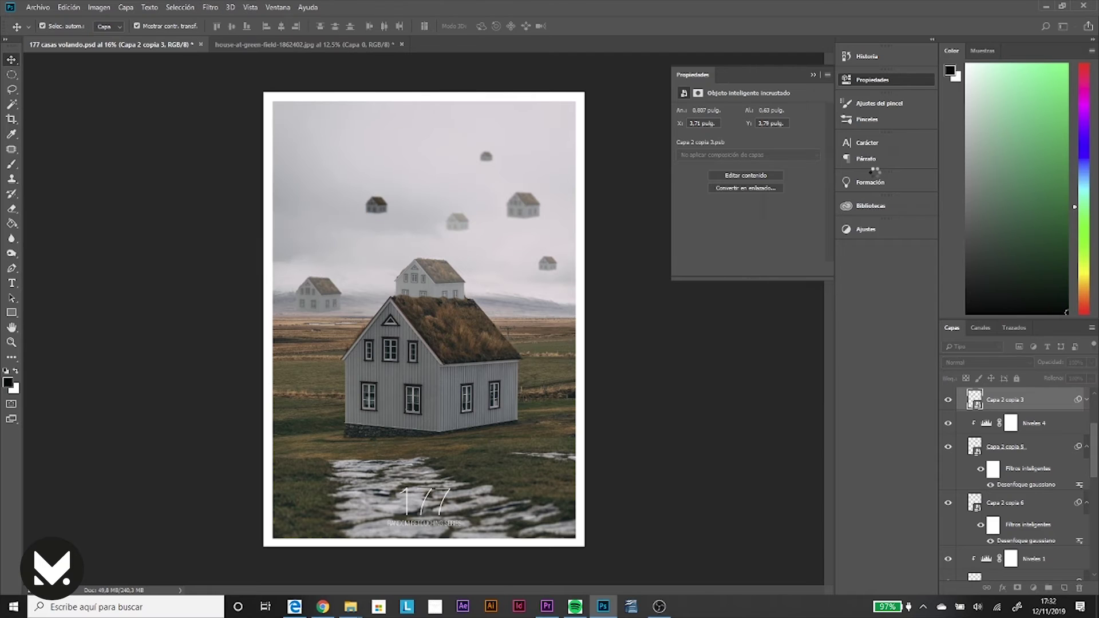
Step: Apply the Gaussian Blur to the house on the big roof
click(430, 275)
click(1010, 513)
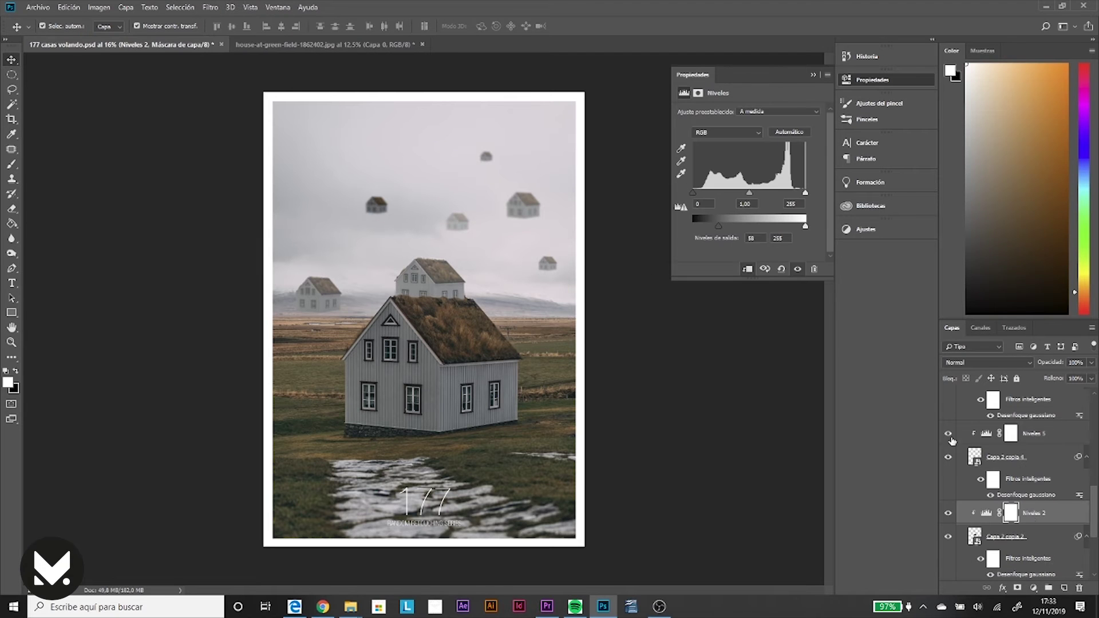
double_click(1025, 574)
key(Return)
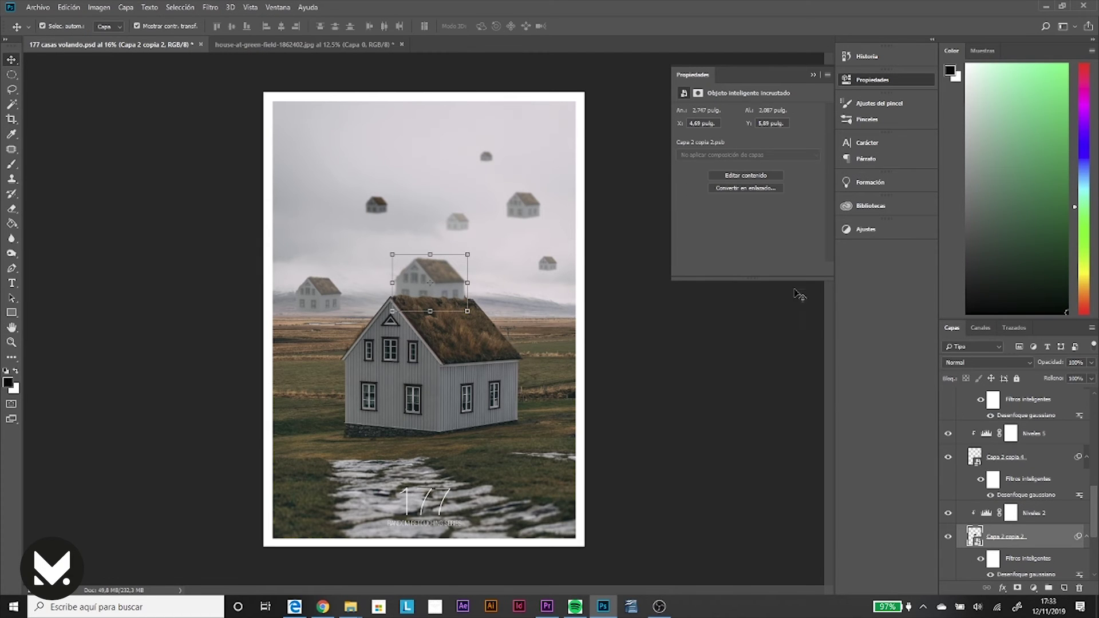
click(722, 338)
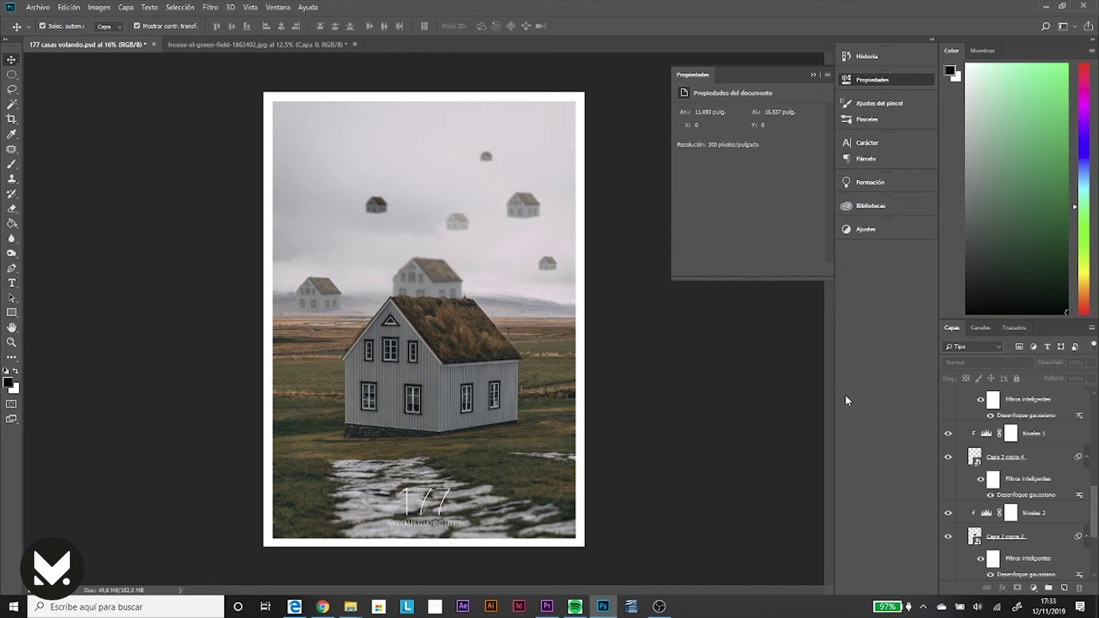
Step: Add an empty layer and load a cloud brush with light grey paint
click(1010, 513)
click(1062, 588)
key(b)
key(F5)
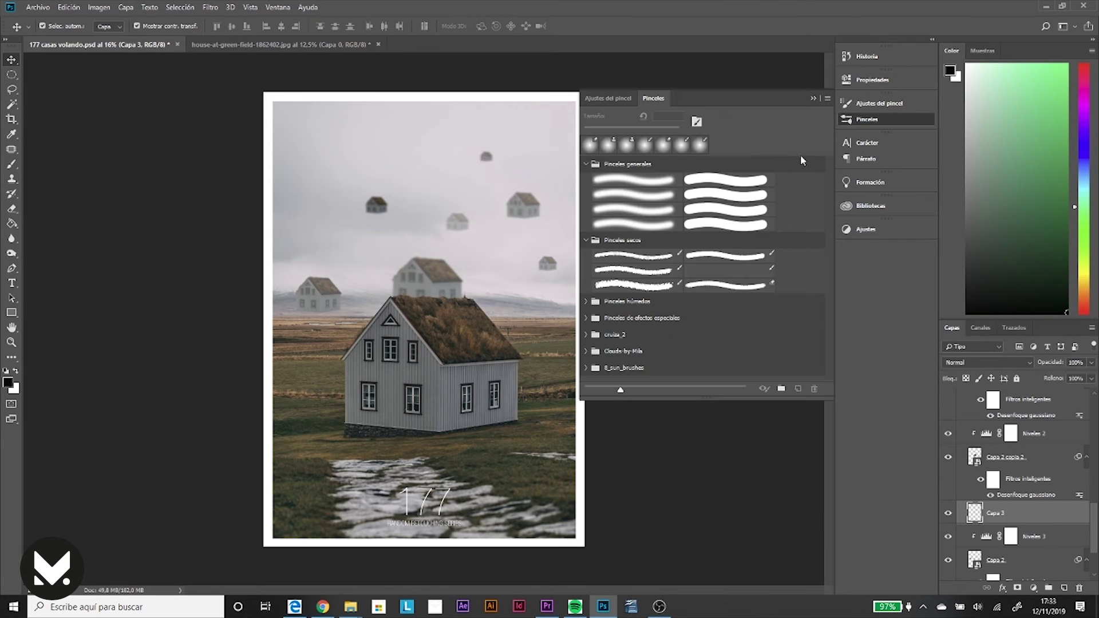
scroll(825, 138, down, 5)
scroll(825, 140, down, 3)
click(701, 151)
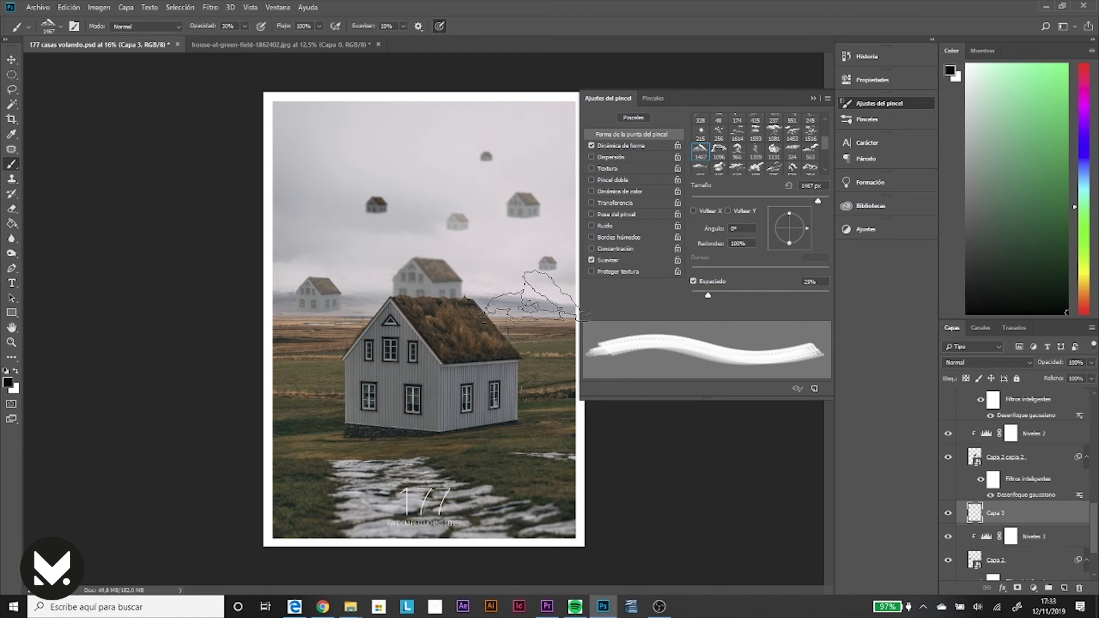
alt+click(532, 296)
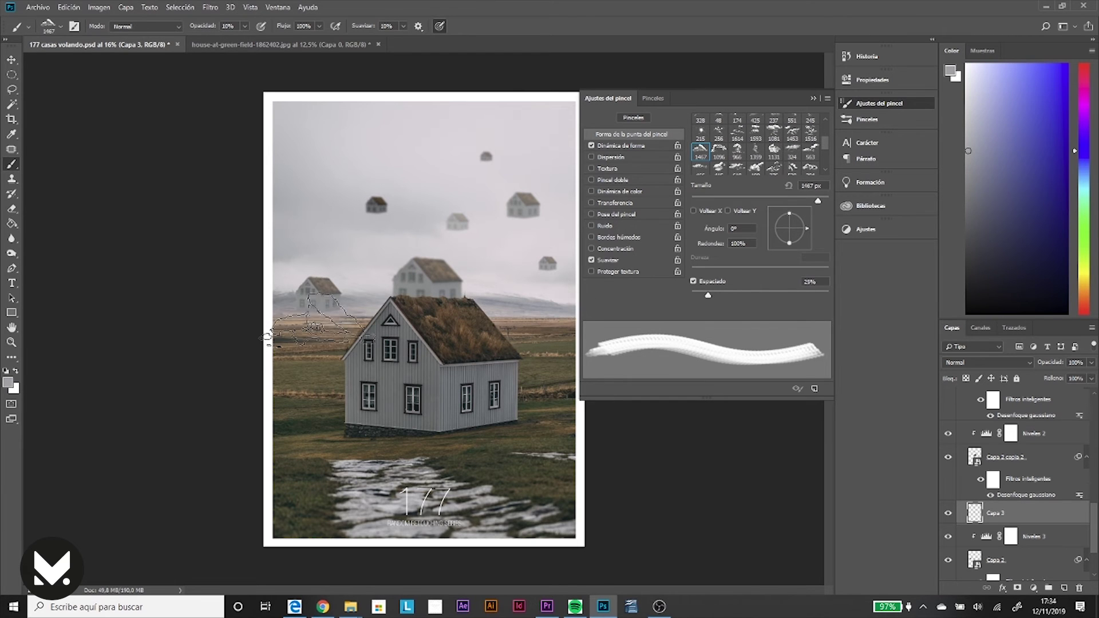
click(756, 168)
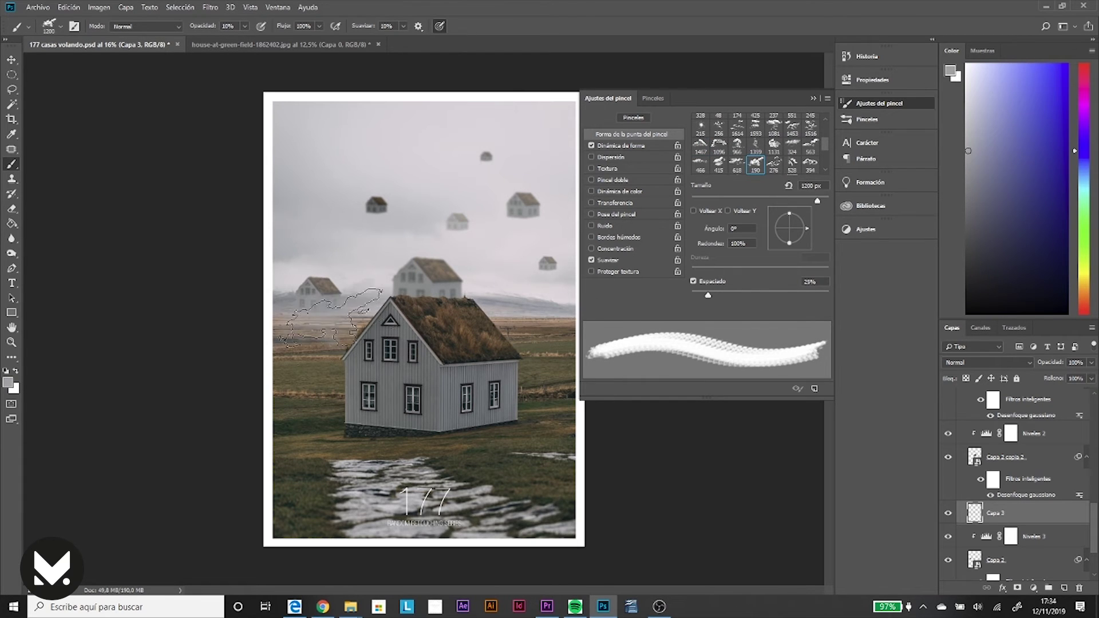
Step: Set the layer's blend mode to Trama and move Capa 3 beneath Capa 2 copia
click(987, 363)
click(966, 174)
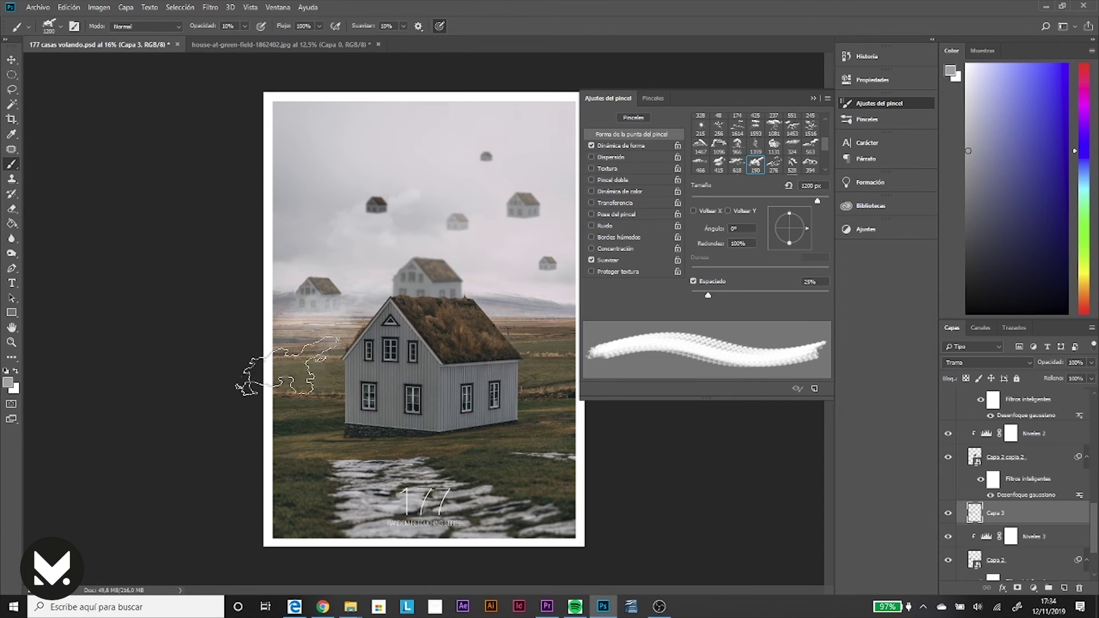
drag(974, 512, 980, 487)
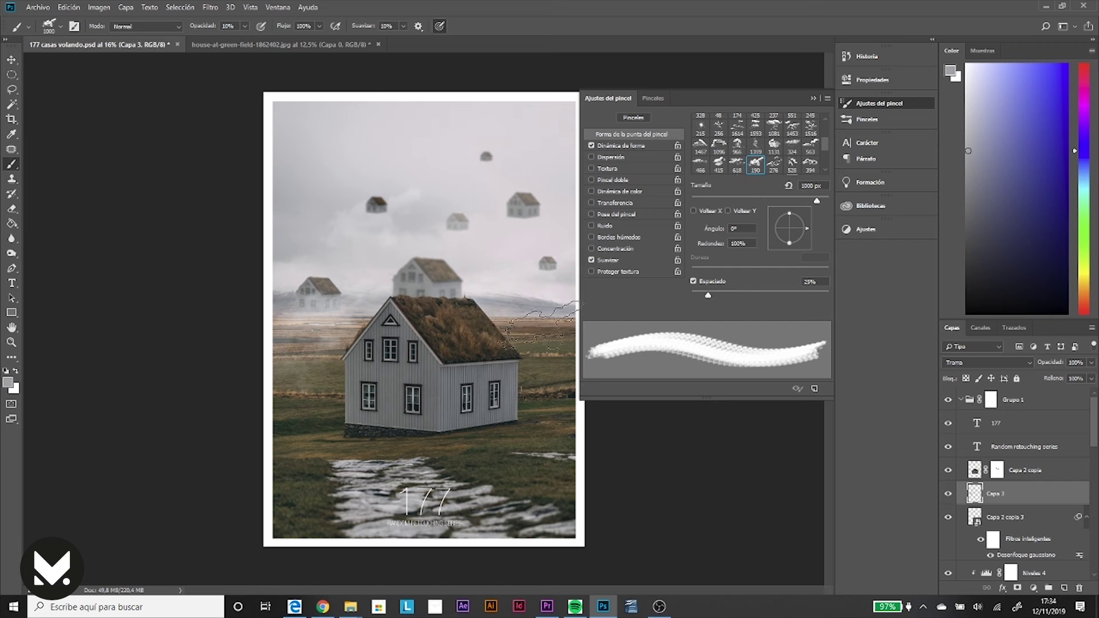
Step: Pick a 1900 px cloud brush shape and a light lavender paint colour
key(bracketright)
key(bracketright)
key(bracketright)
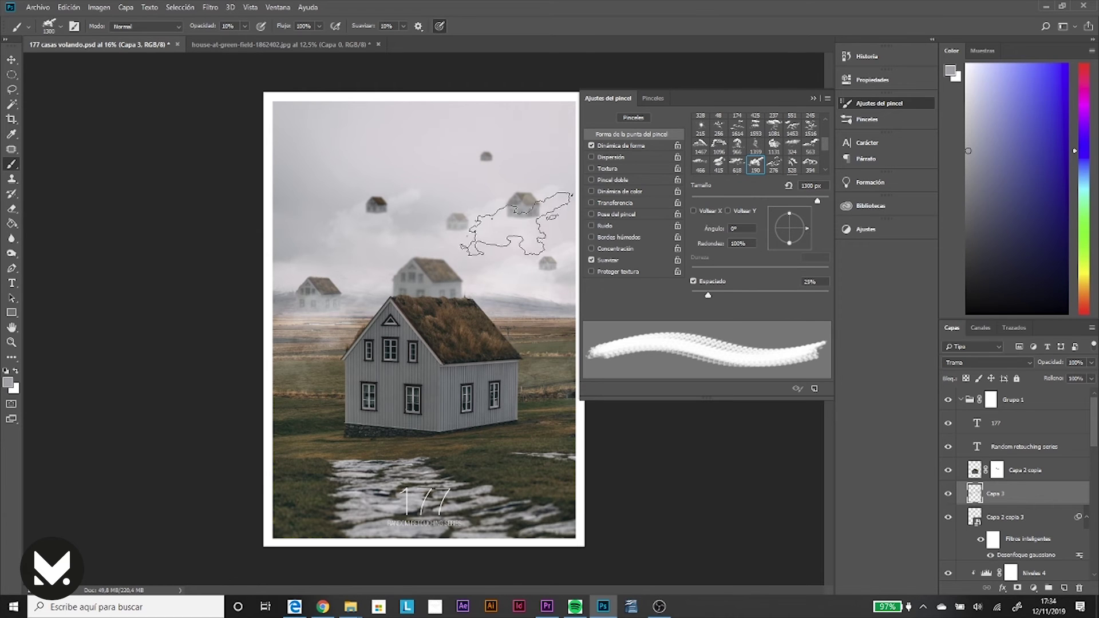
key(period)
key(bracketright)
key(bracketright)
key(bracketright)
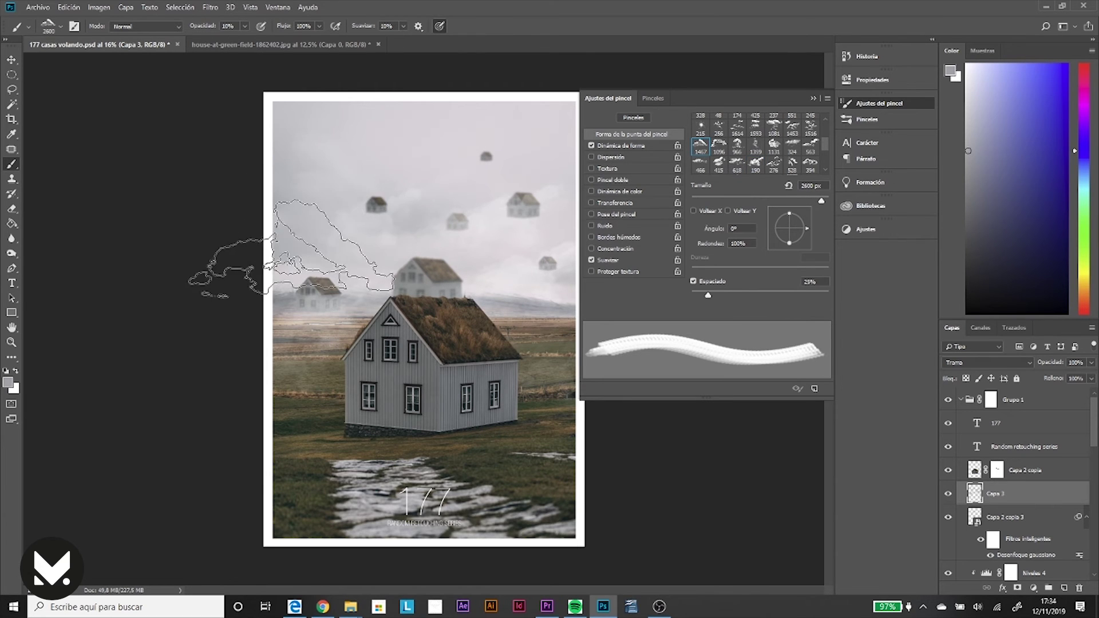
key(period)
key(period)
key(period)
key(bracketright)
key(bracketright)
key(bracketright)
alt+click(504, 115)
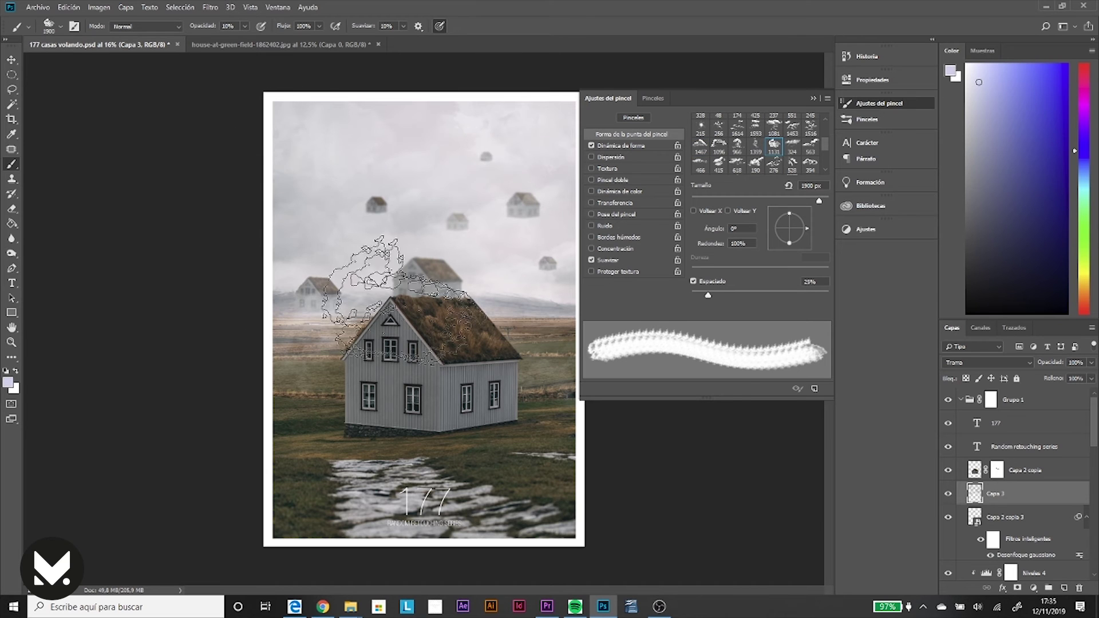
Step: Paint pale fog over the house and field on new layer Capa 4, blurred about 29 px
click(1024, 470)
click(1064, 588)
mouse_move(357, 395)
mouse_down()
mouse_move(564, 363)
mouse_move(601, 368)
mouse_move(330, 439)
mouse_up()
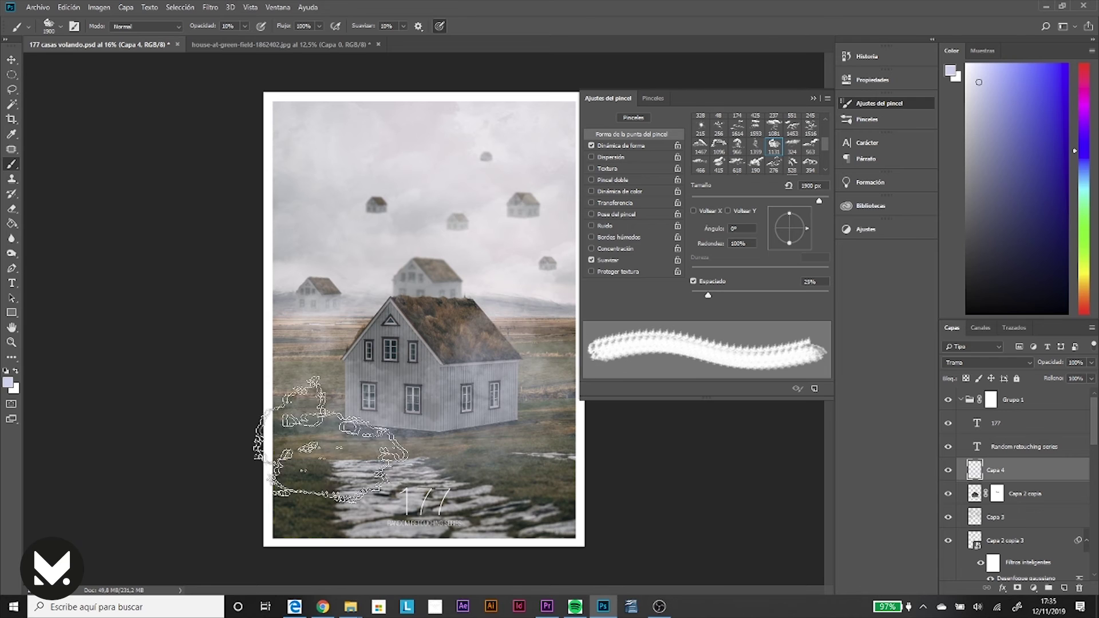
click(210, 7)
mouse_move(258, 137)
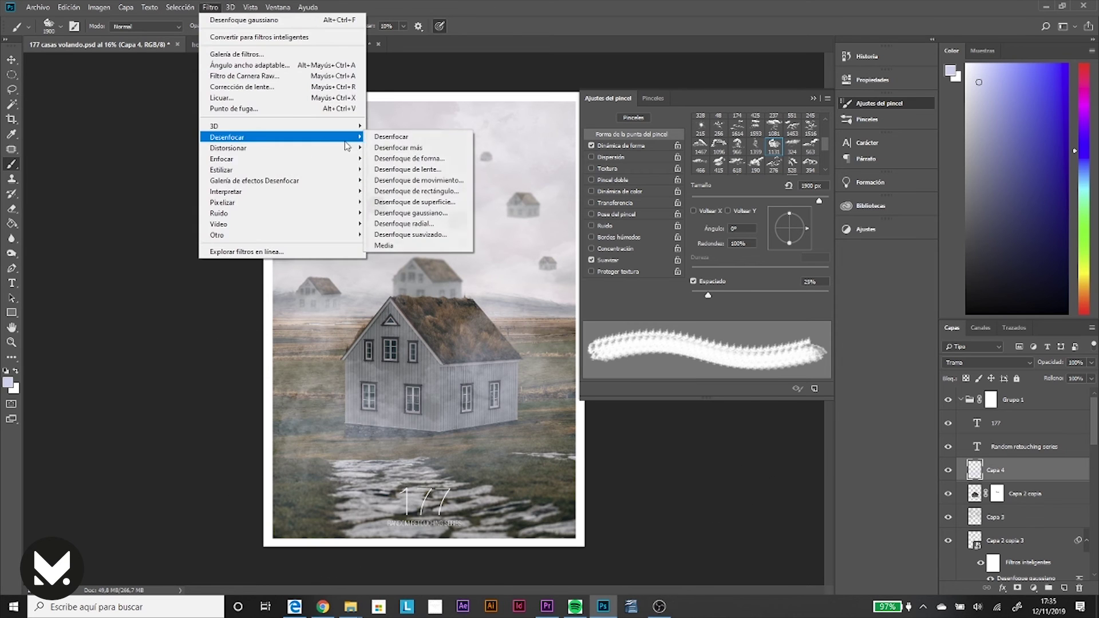
click(395, 213)
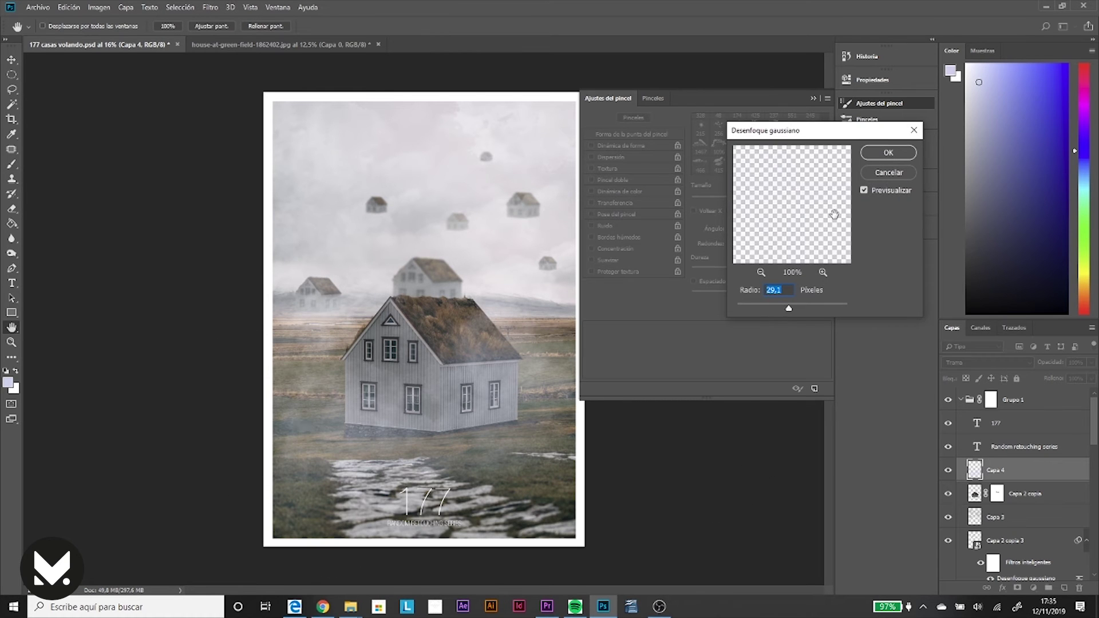
click(210, 6)
click(392, 214)
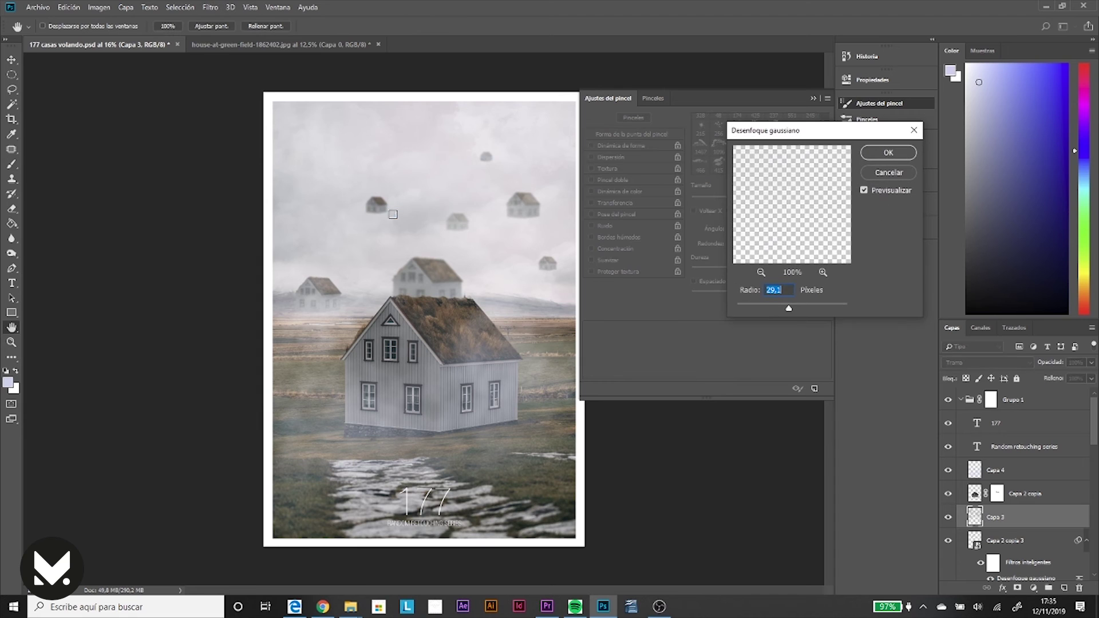
Step: Add a Photo Filter adjustment layer and browse its colour choices
click(888, 152)
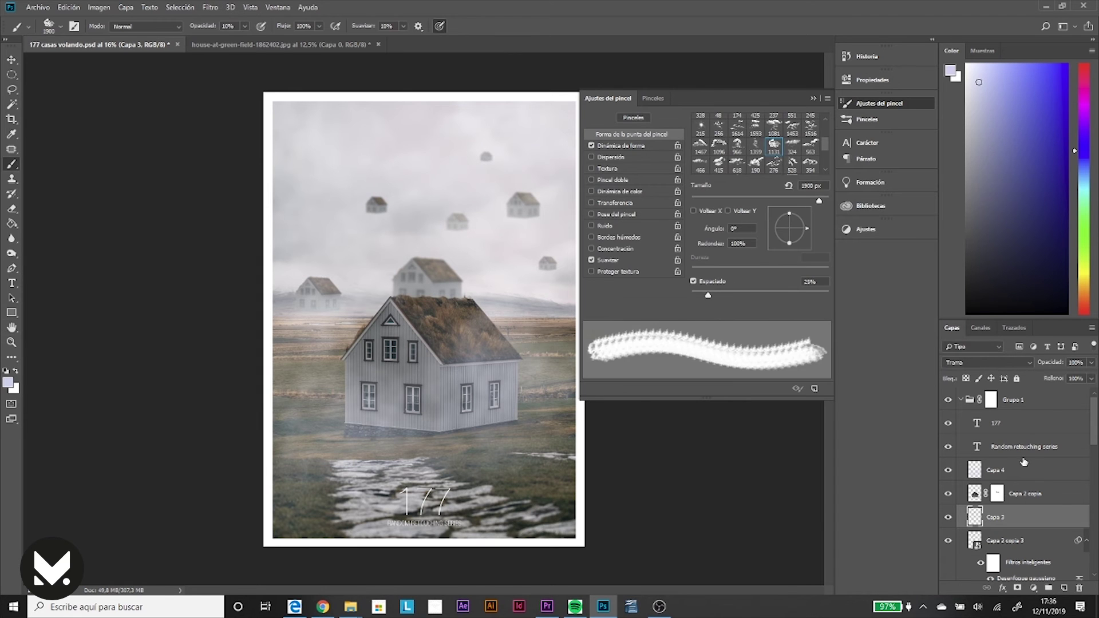
click(1033, 588)
click(1024, 491)
click(763, 111)
Step: Set the Photo Filter to dark emerald green and convert Capa 2 copia to a smart object
click(790, 277)
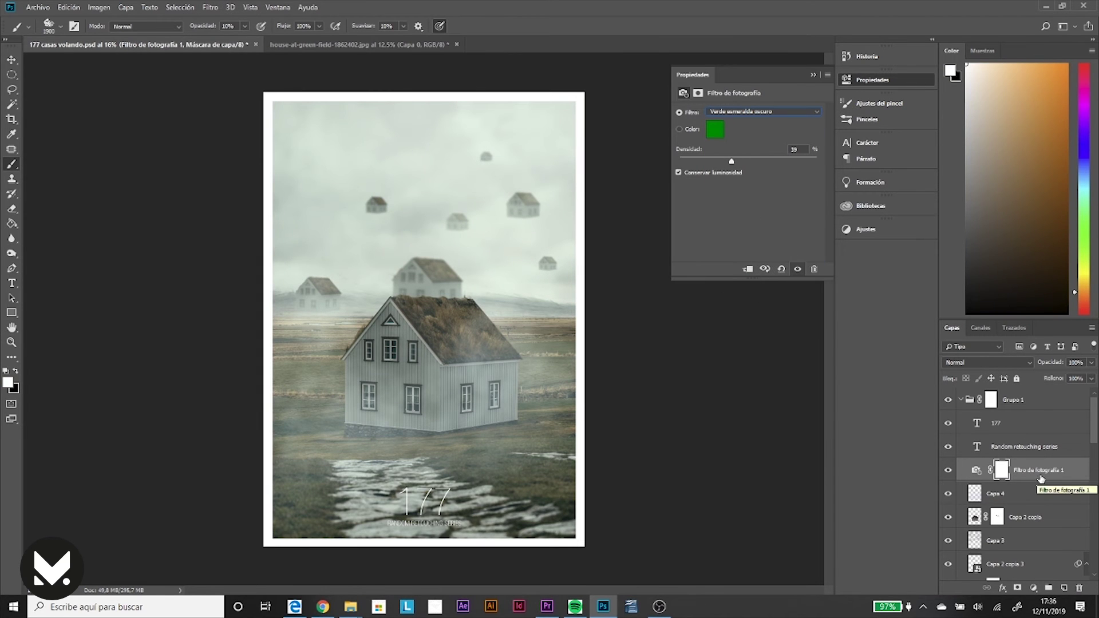
right_click(1039, 519)
click(979, 191)
Step: Clip a Levels layer to the big house with output black 39
click(210, 7)
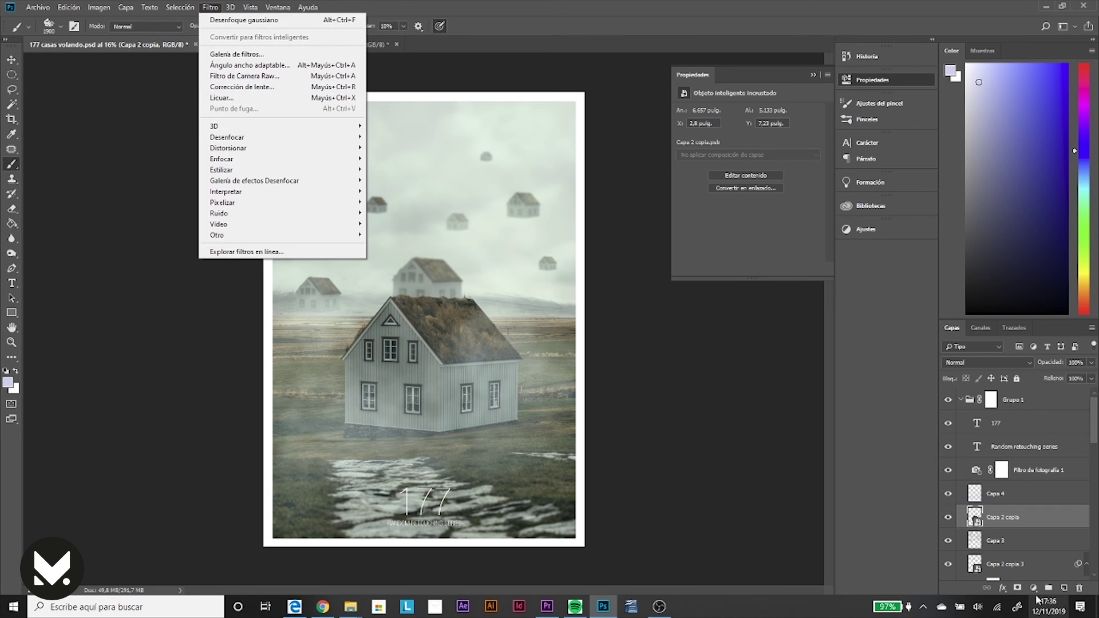
click(1033, 588)
click(1010, 430)
drag(693, 226, 709, 224)
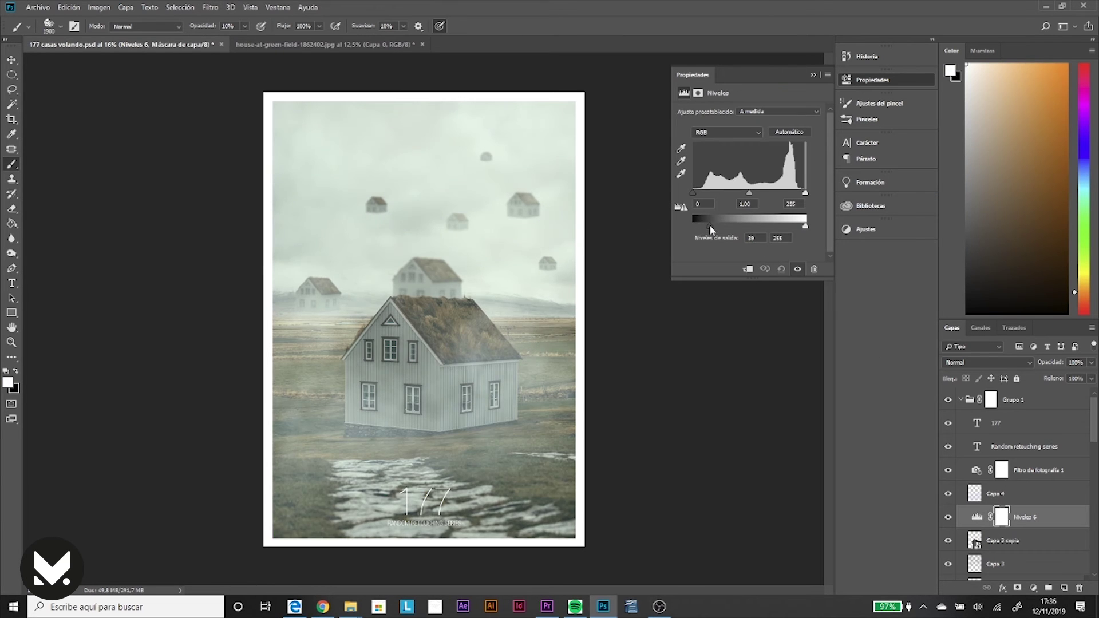
click(747, 269)
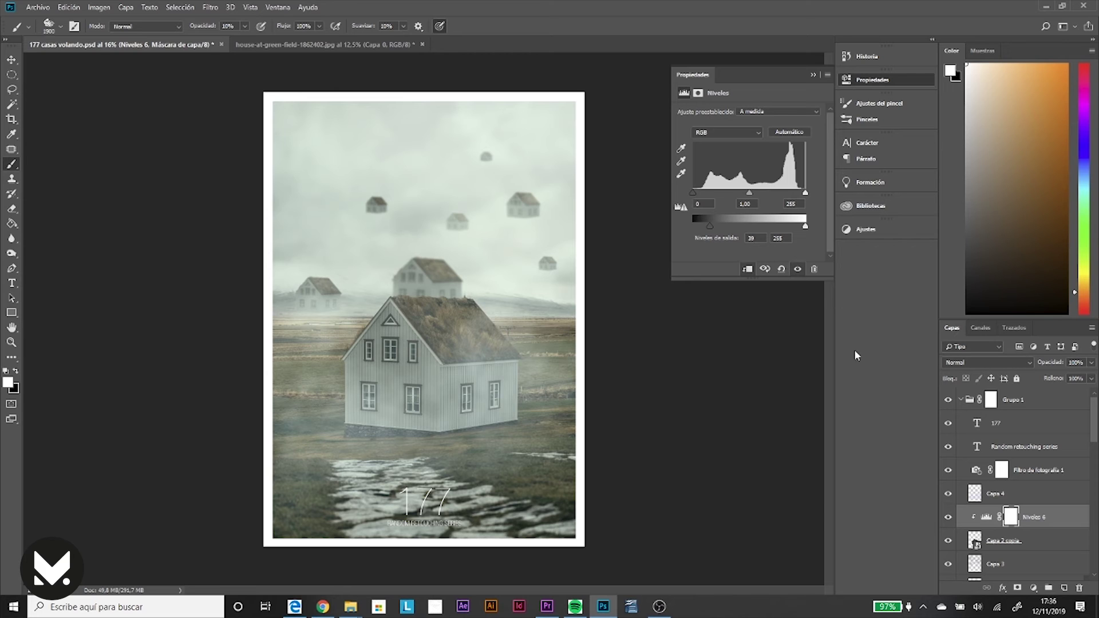
Step: Add a new layer in Multiplicar blend mode above the photo filter
click(1036, 470)
key(ctrl+shift+alt+n)
click(968, 361)
click(973, 130)
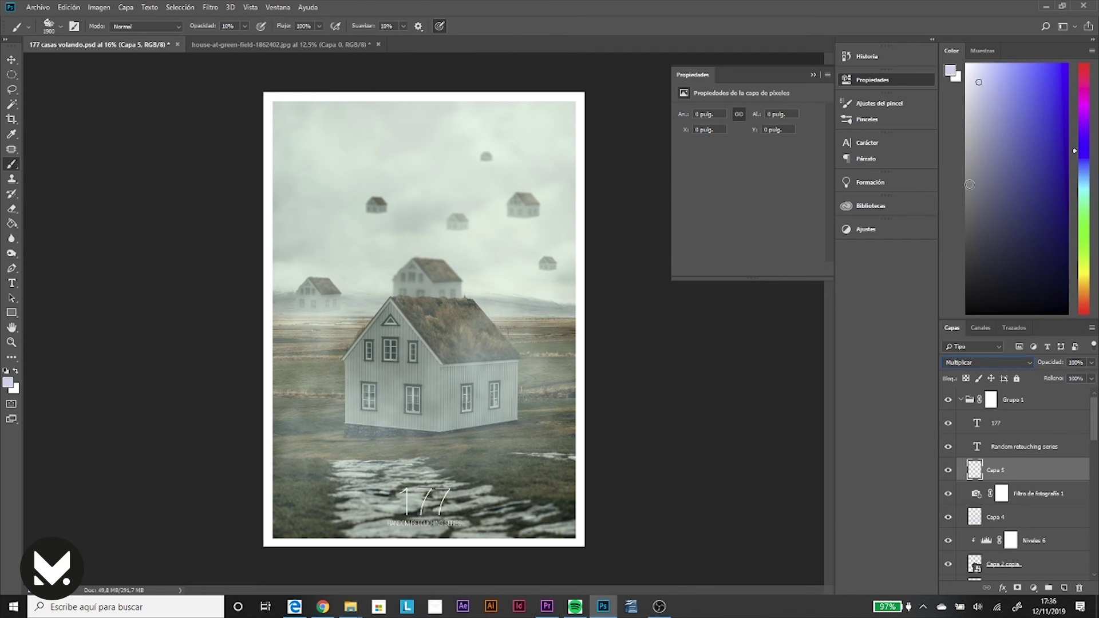
Step: Darken the bottom foreground with a large soft black brush
key(d)
click(875, 104)
click(700, 122)
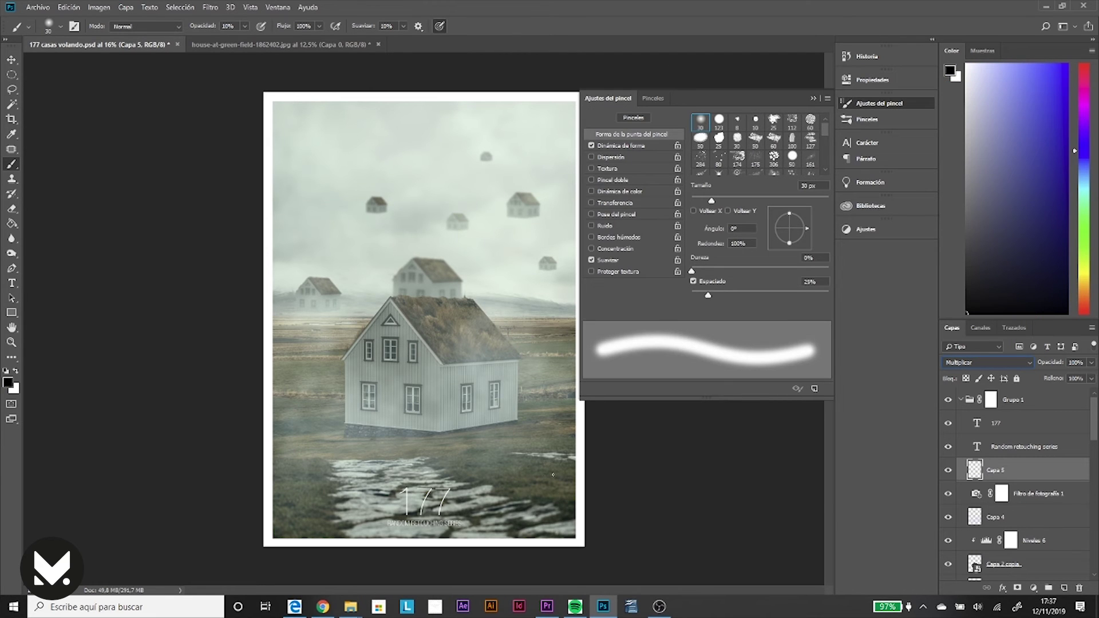
key(bracketright)
key(bracketright)
key(bracketright)
mouse_move(570, 515)
mouse_down()
mouse_move(392, 538)
mouse_move(294, 515)
mouse_move(563, 461)
mouse_up()
mouse_move(258, 361)
mouse_down()
mouse_move(595, 473)
mouse_move(392, 564)
mouse_move(261, 500)
mouse_up()
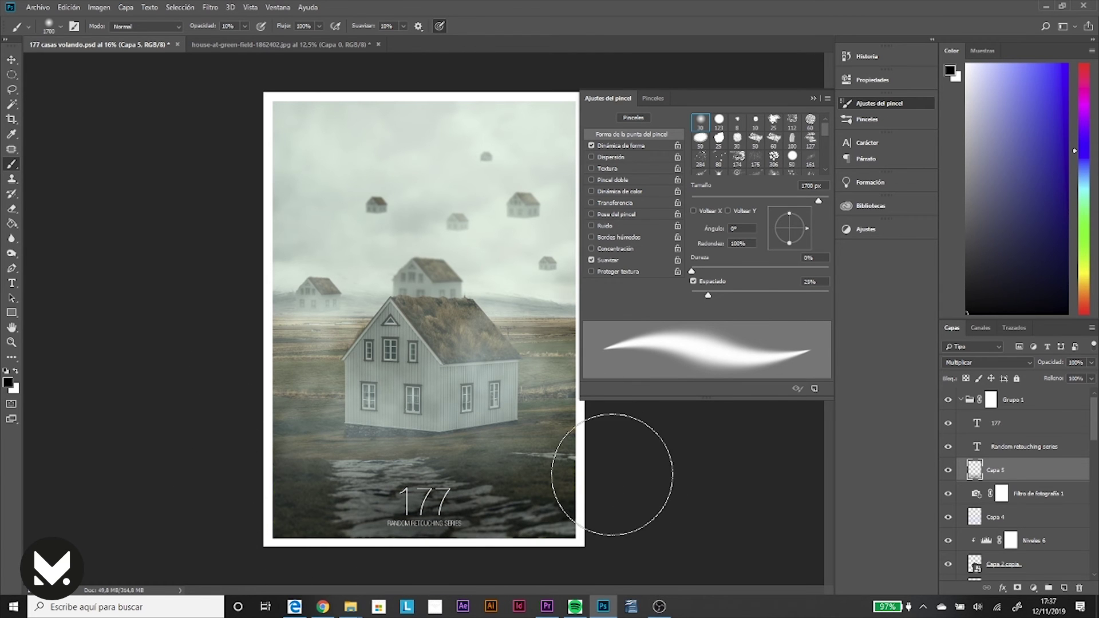
key(F5)
Step: Merge all the image layers into one smart object (Capa 5)
scroll(722, 429, down, 2)
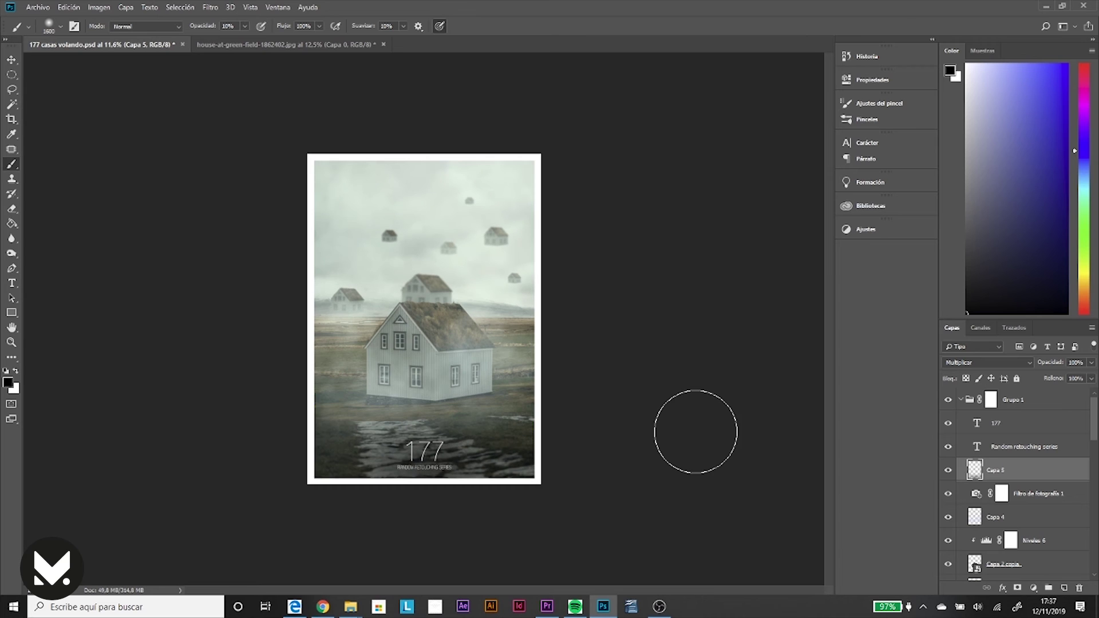
scroll(1004, 462, down, 2)
scroll(1004, 461, down, 2)
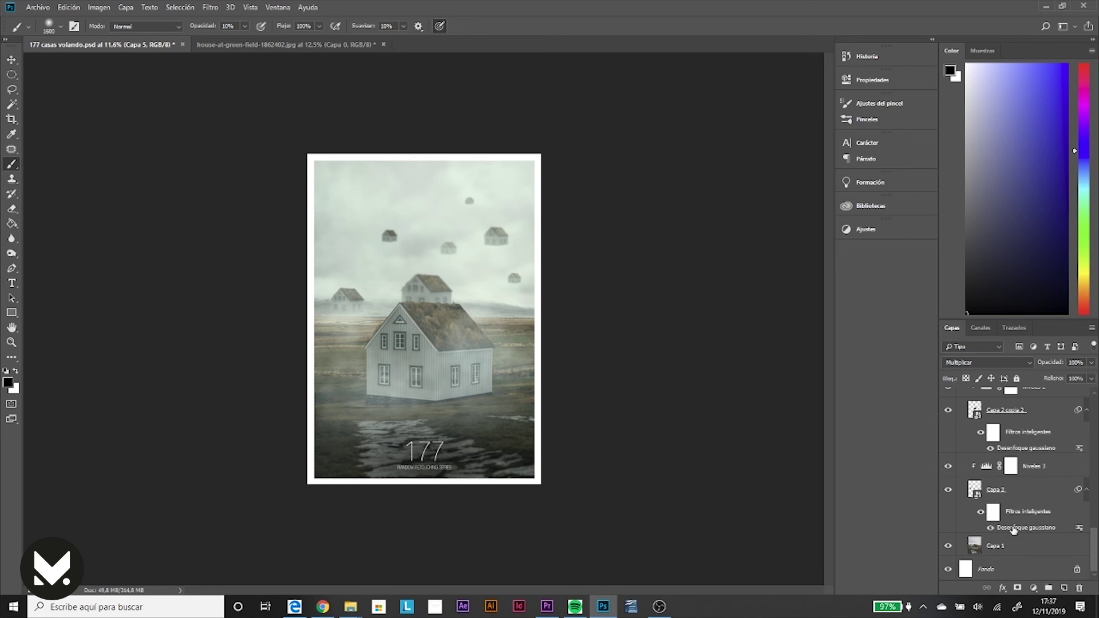
shift+click(1012, 546)
right_click(1014, 549)
click(971, 219)
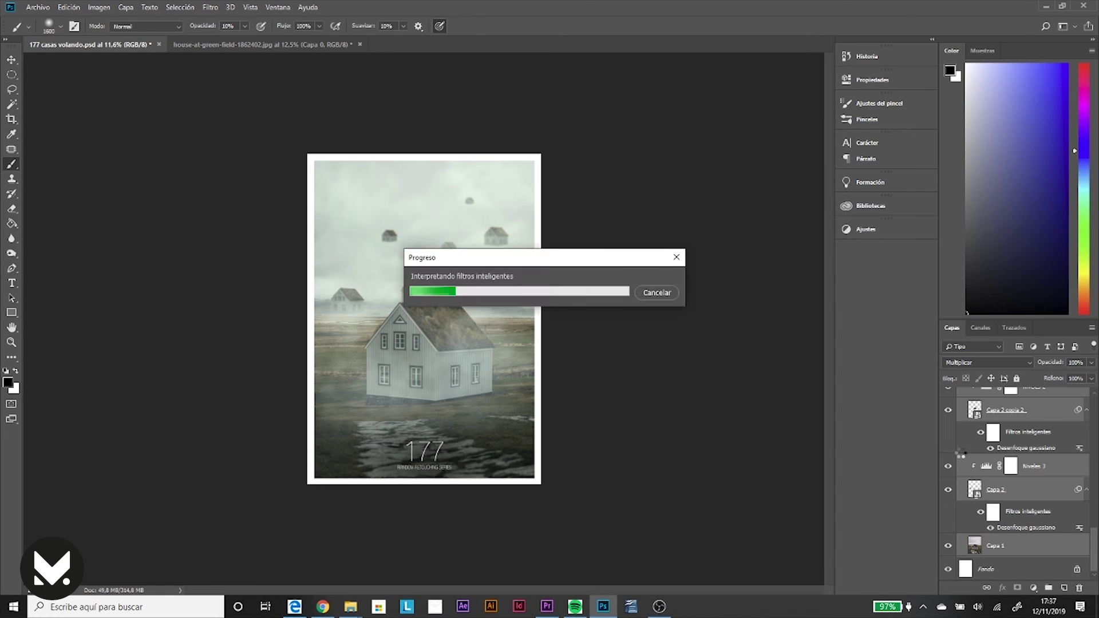
Step: Apply a warm sepia Camera Raw grade: Contrast -28, Whites +15, Blacks -30, Clarity +8
click(204, 11)
click(229, 72)
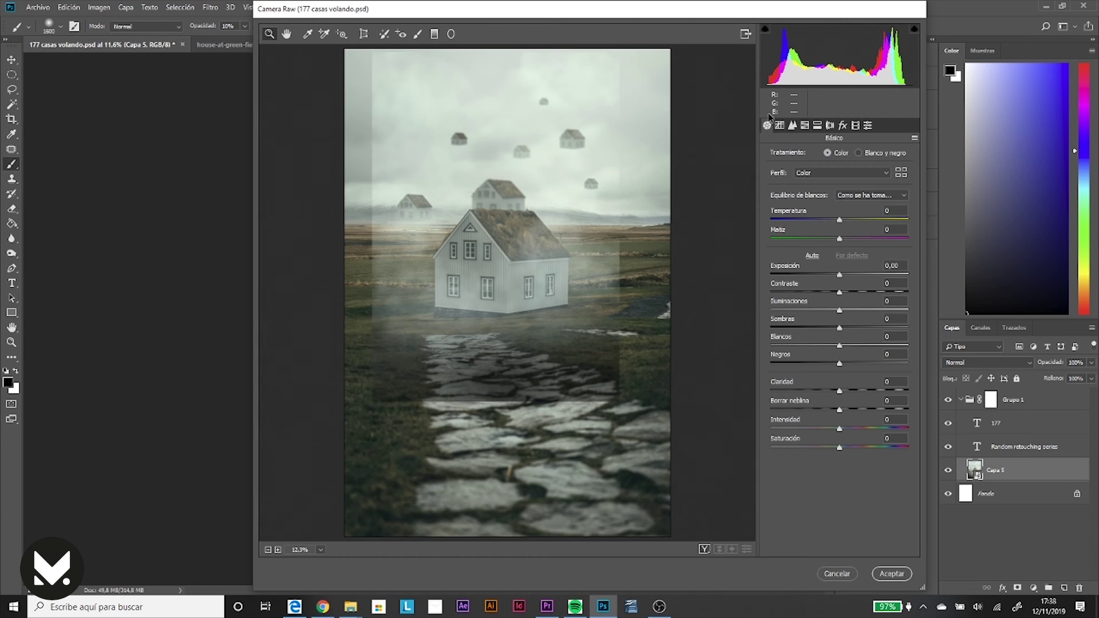
click(868, 125)
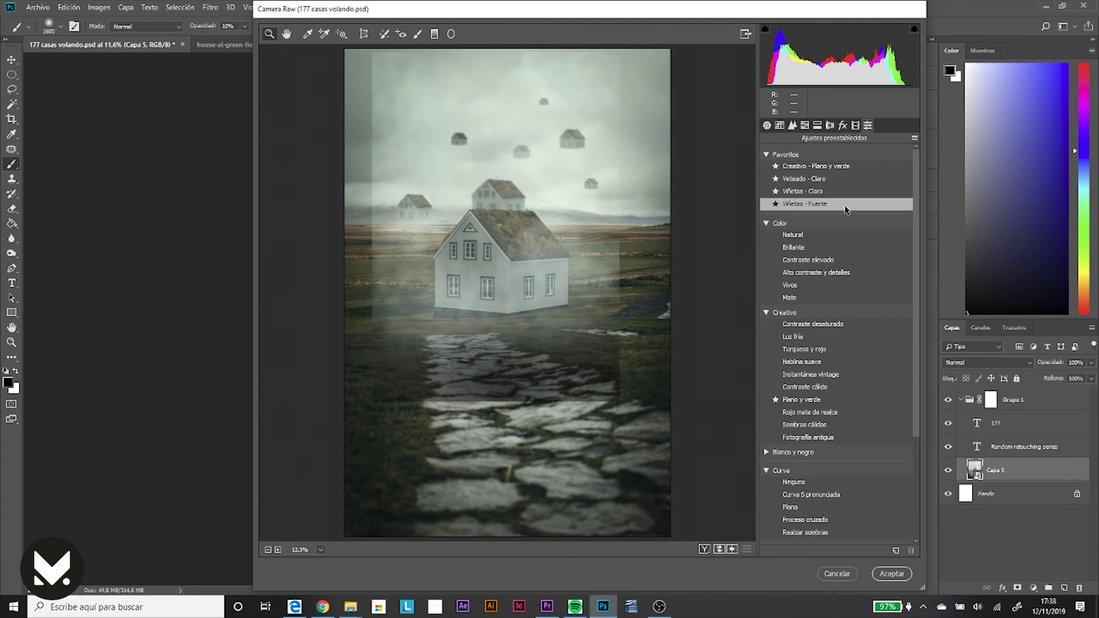
click(539, 254)
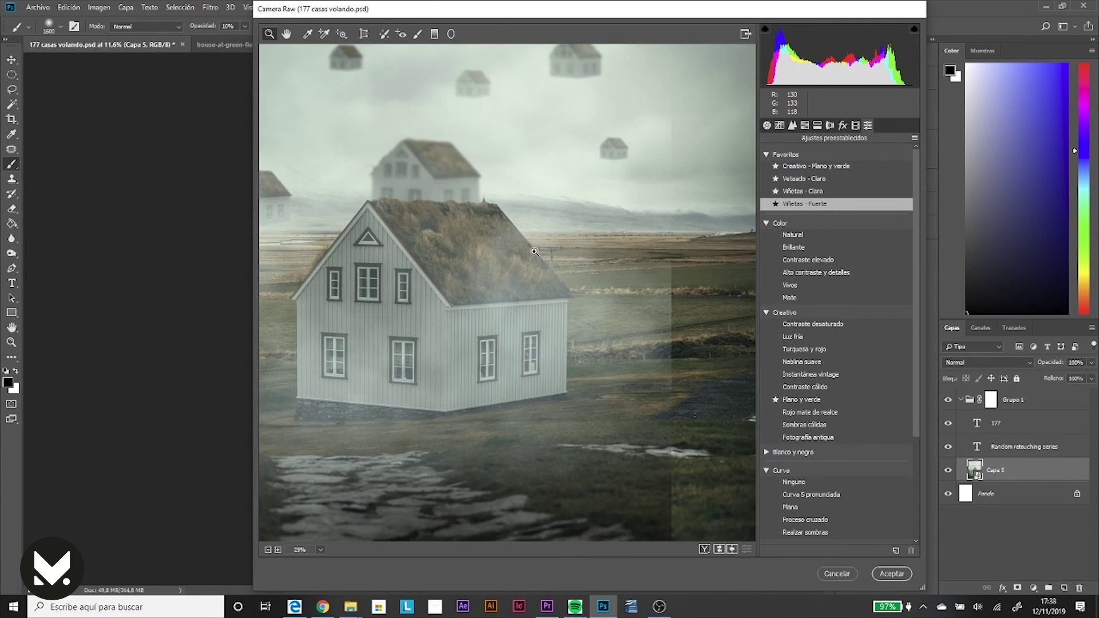
alt+click(515, 286)
alt+click(523, 292)
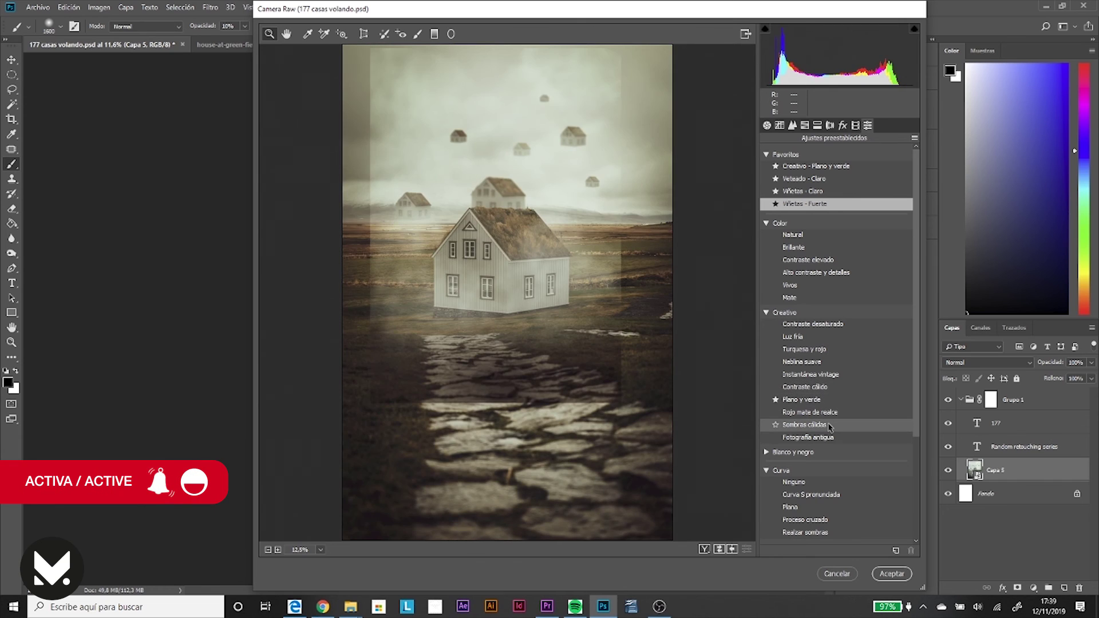
click(766, 126)
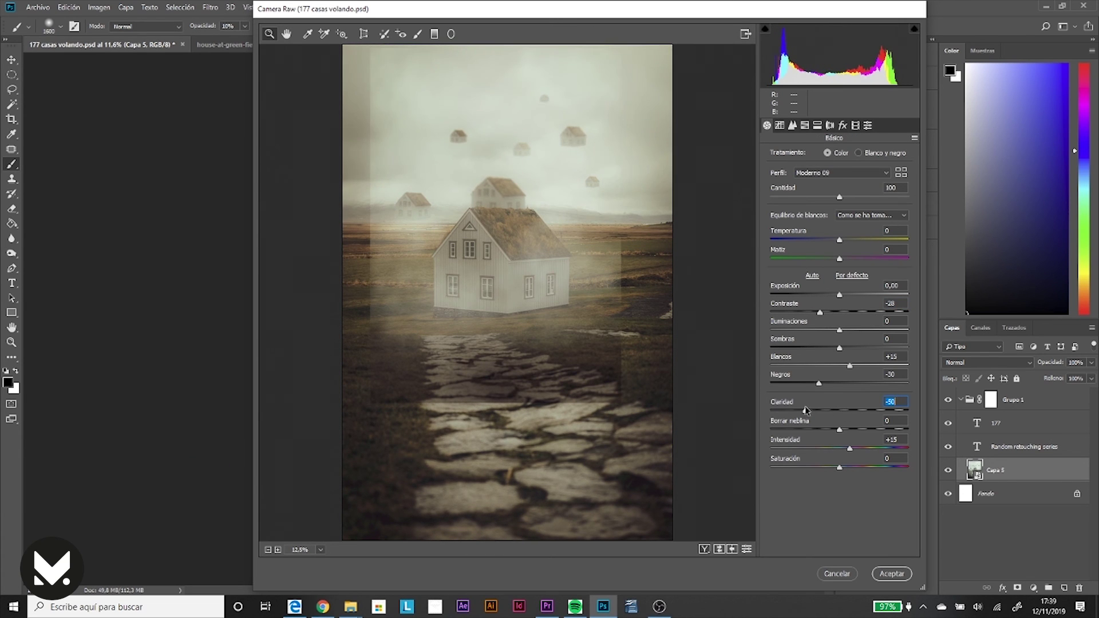
drag(845, 410, 861, 409)
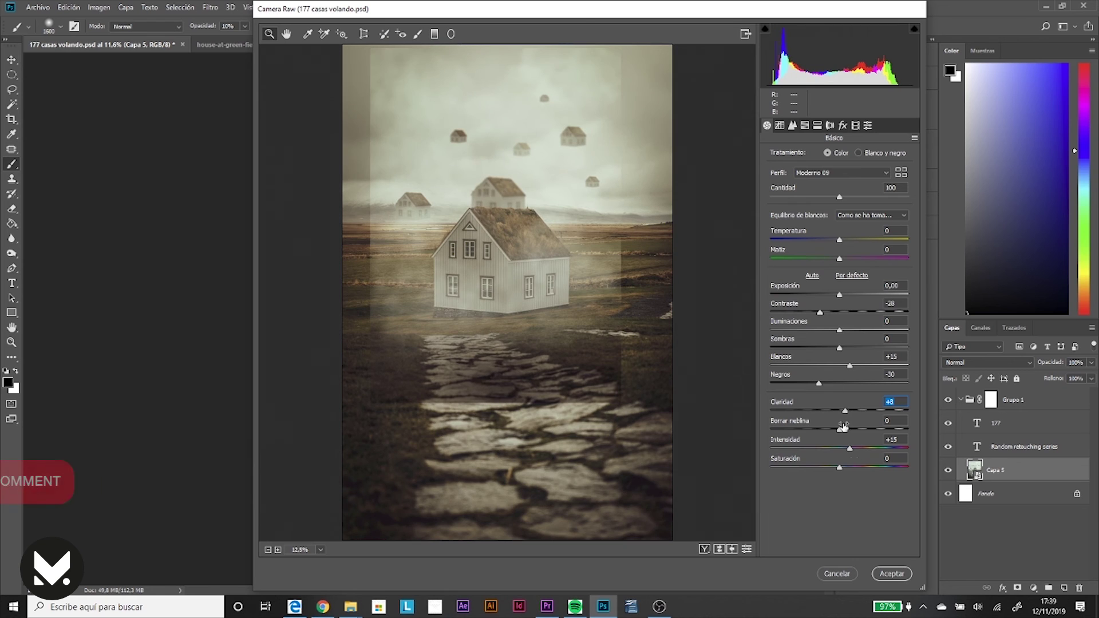
key(Return)
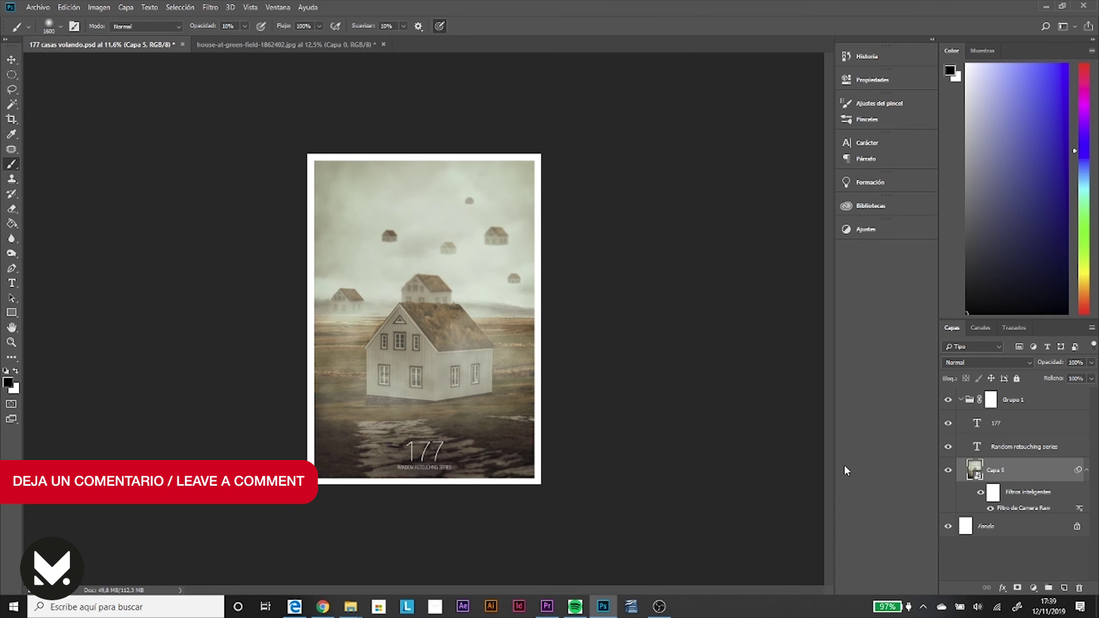
Step: Add a dark emerald green Photo Filter at density 31
click(1034, 588)
click(1030, 498)
click(763, 111)
click(743, 288)
drag(713, 160, 717, 160)
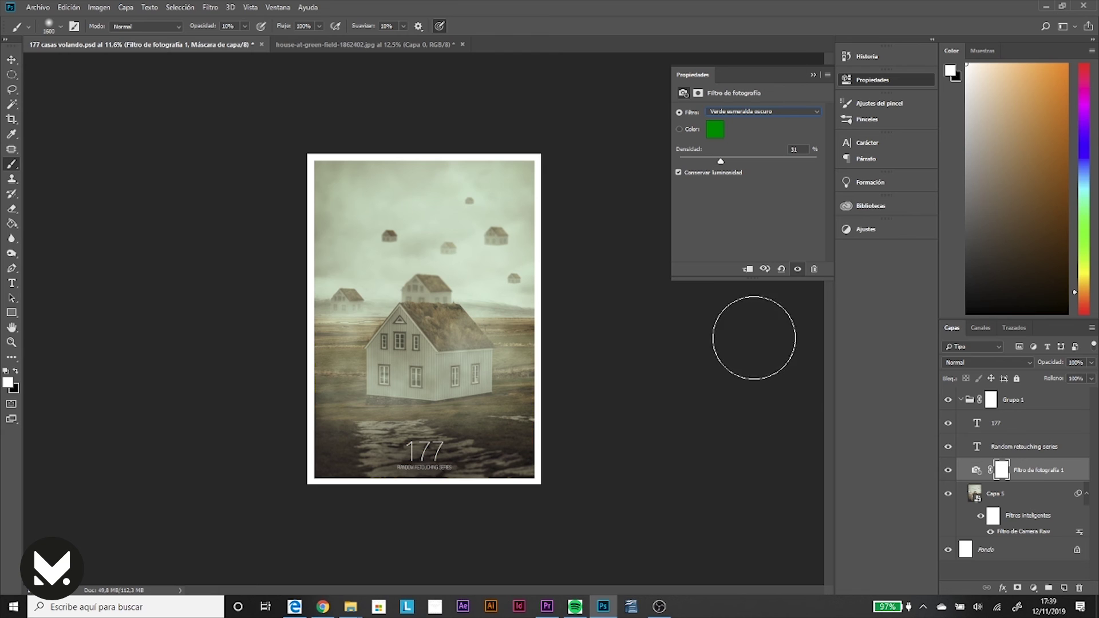
Step: Add Brightness/Contrast with brightness -2 and contrast 25, and save the document
click(1034, 586)
click(1024, 419)
drag(772, 165, 747, 143)
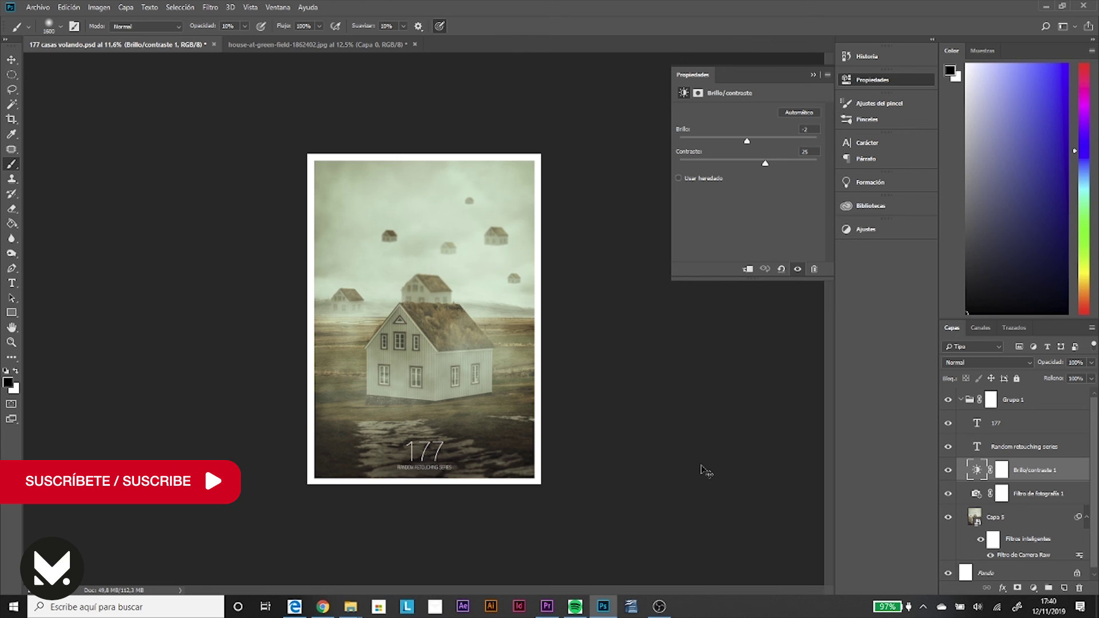
key(ctrl+s)
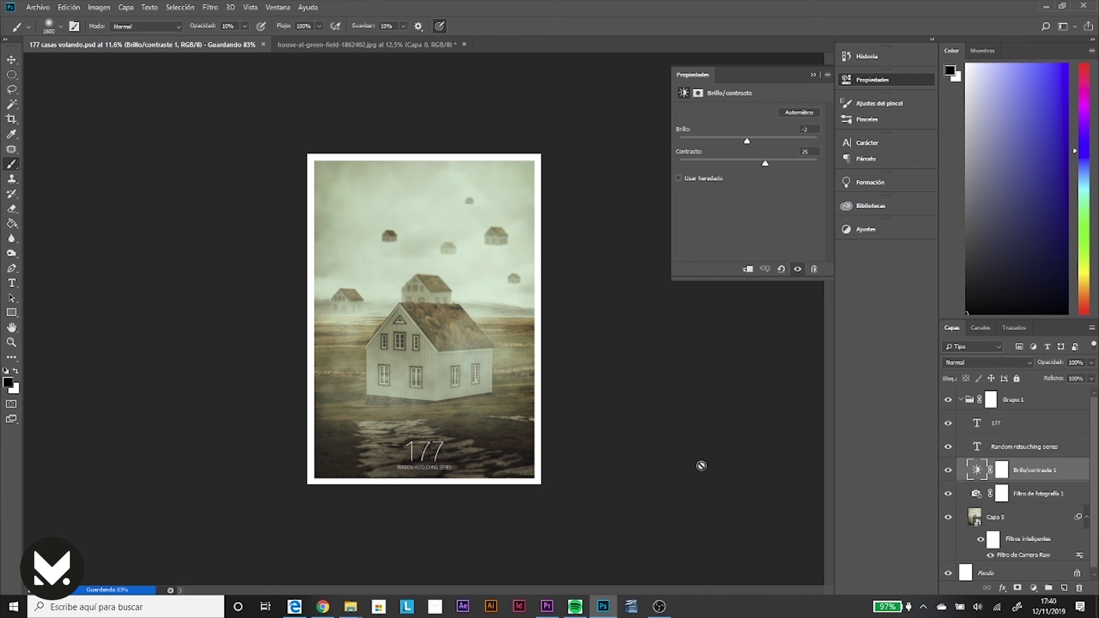
click(1013, 518)
Step: Duplicate Capa 5 and apply a High Pass filter with a 42,9 px radius
key(ctrl+j)
click(210, 7)
click(390, 288)
drag(552, 298, 517, 297)
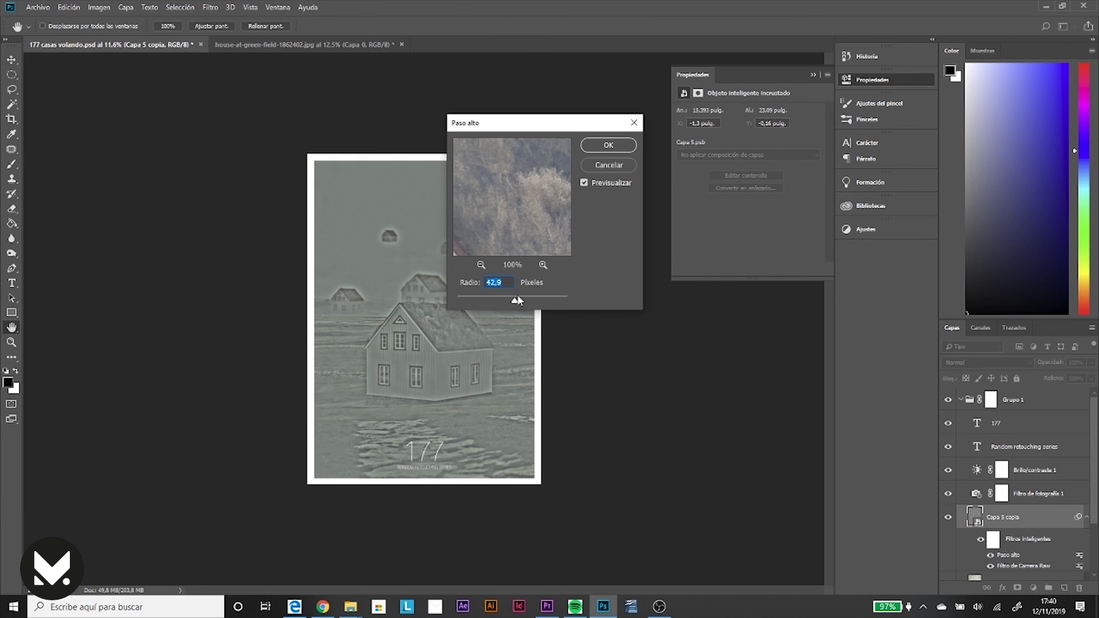
click(596, 146)
Step: Set the high-pass copy's blend mode to Superponer and save the document
click(963, 362)
click(945, 222)
key(Down)
key(Up)
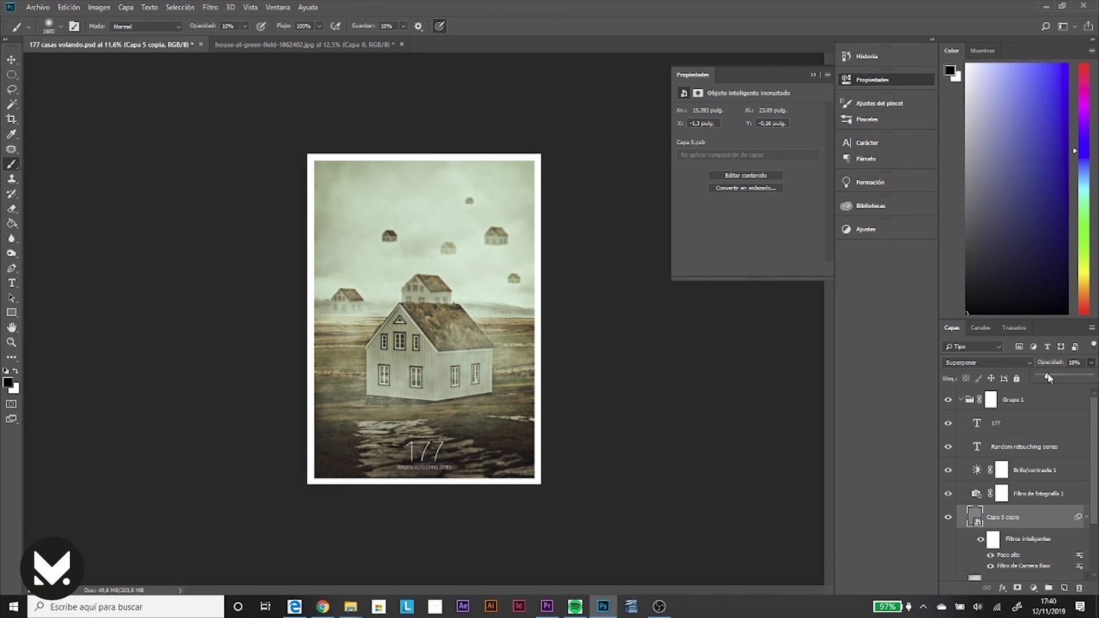
key(ctrl+s)
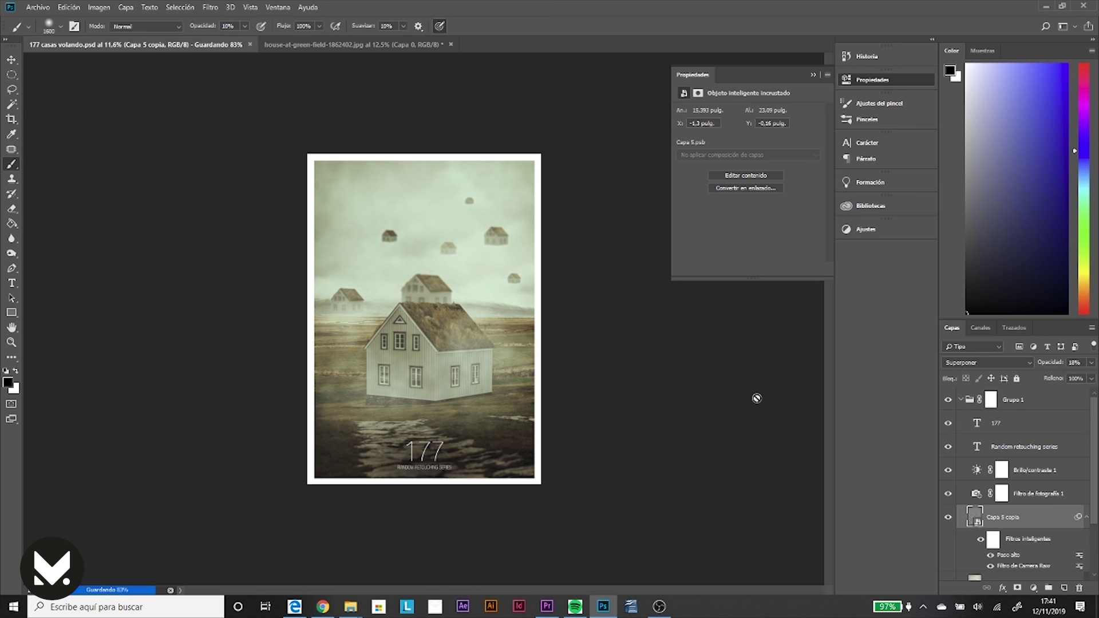